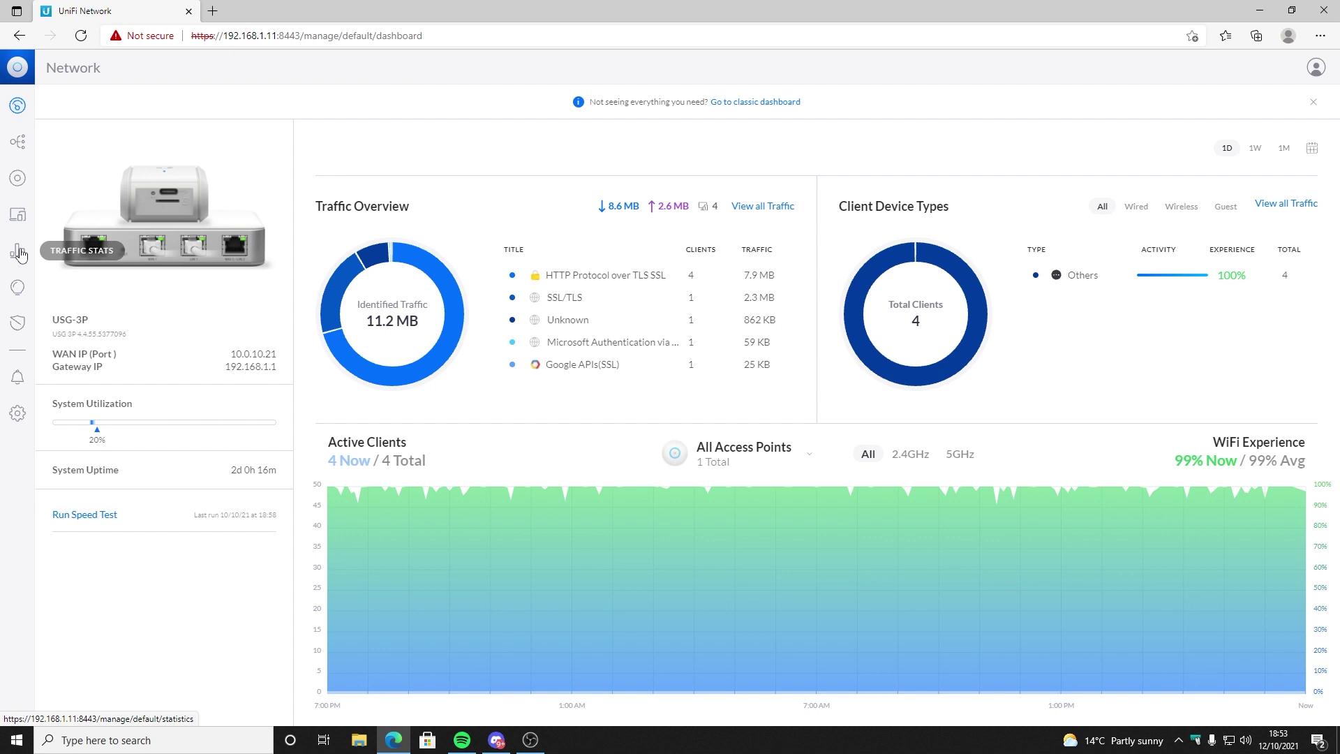
Step: Browse Statistics, WiFi Insights, Threat Management and UniFi Devices, ending on the Topology map
click(20, 255)
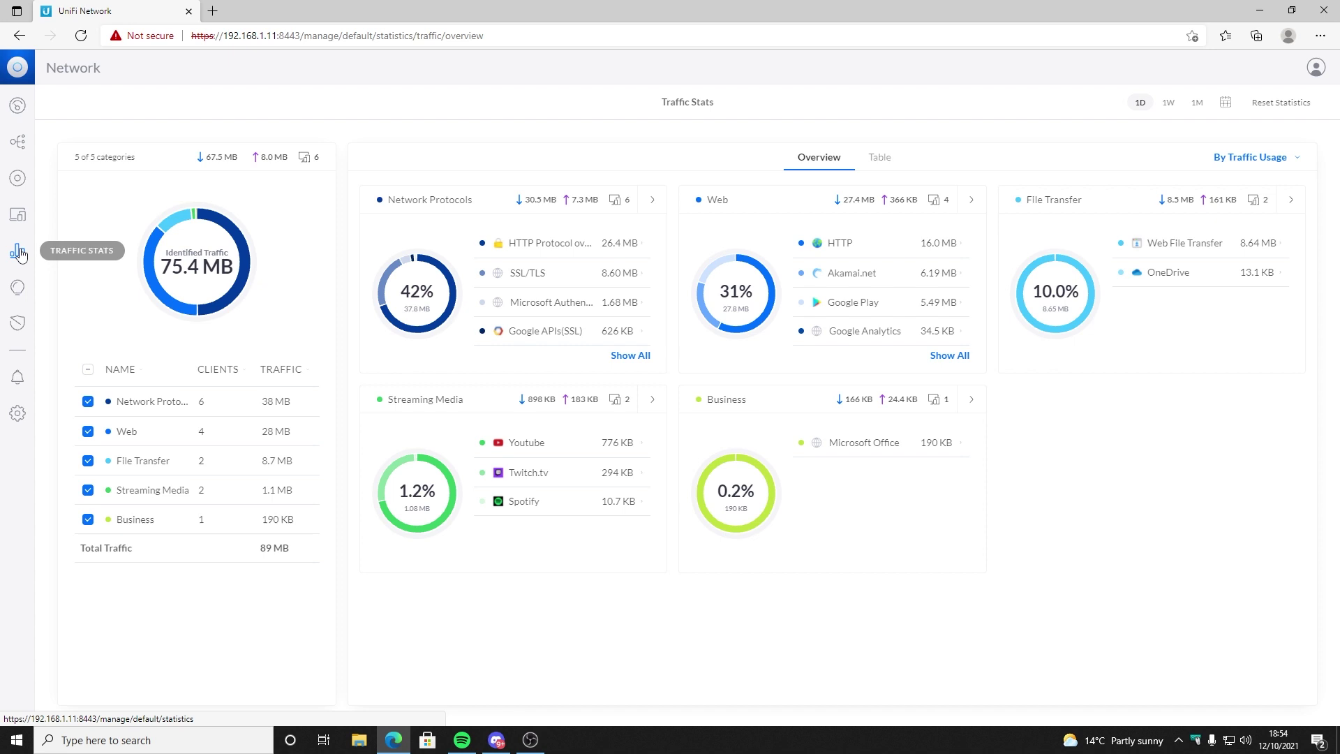
click(18, 295)
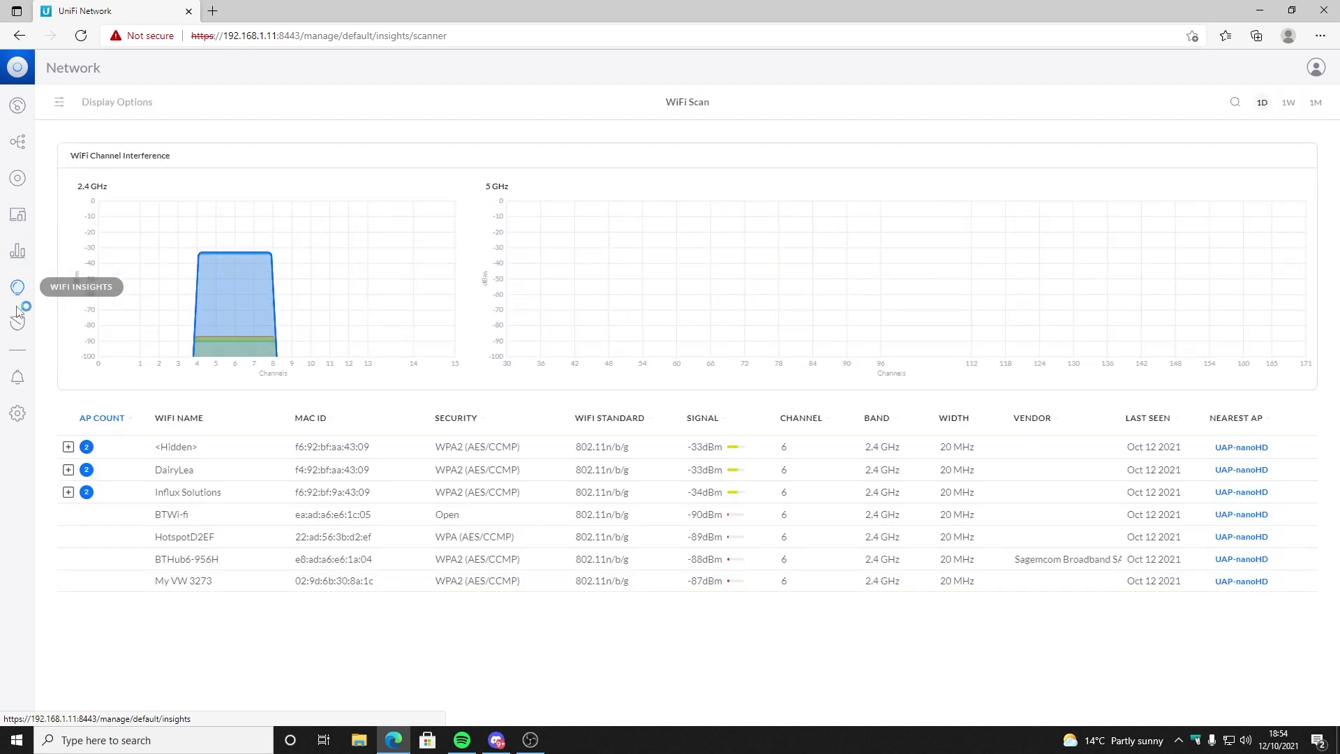
click(18, 325)
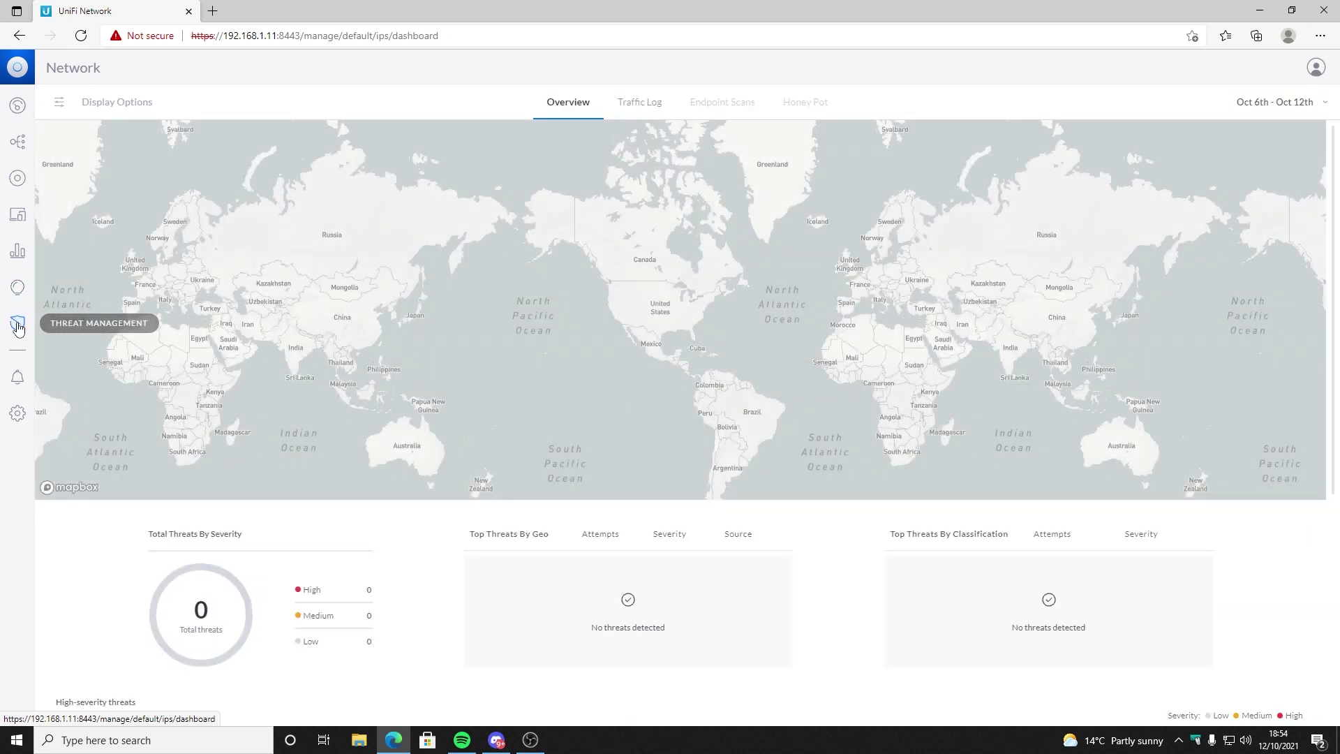
click(20, 183)
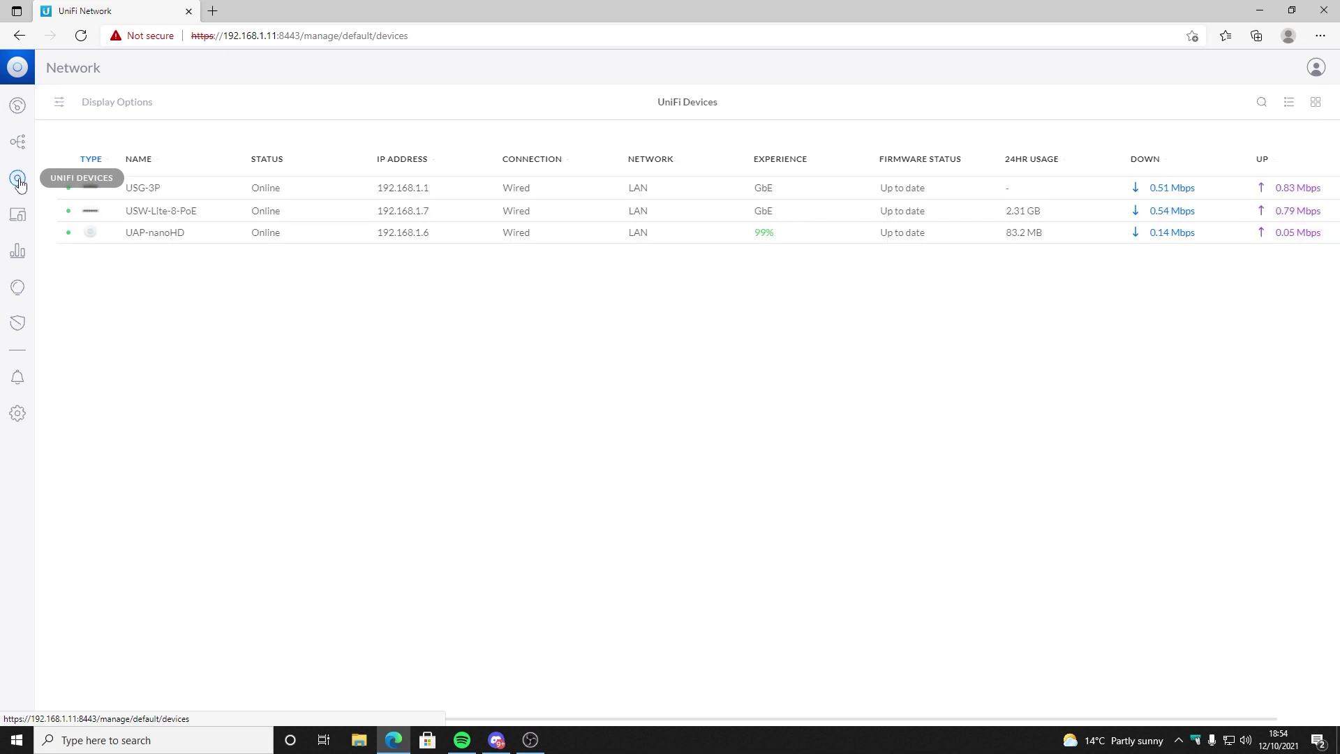
click(17, 144)
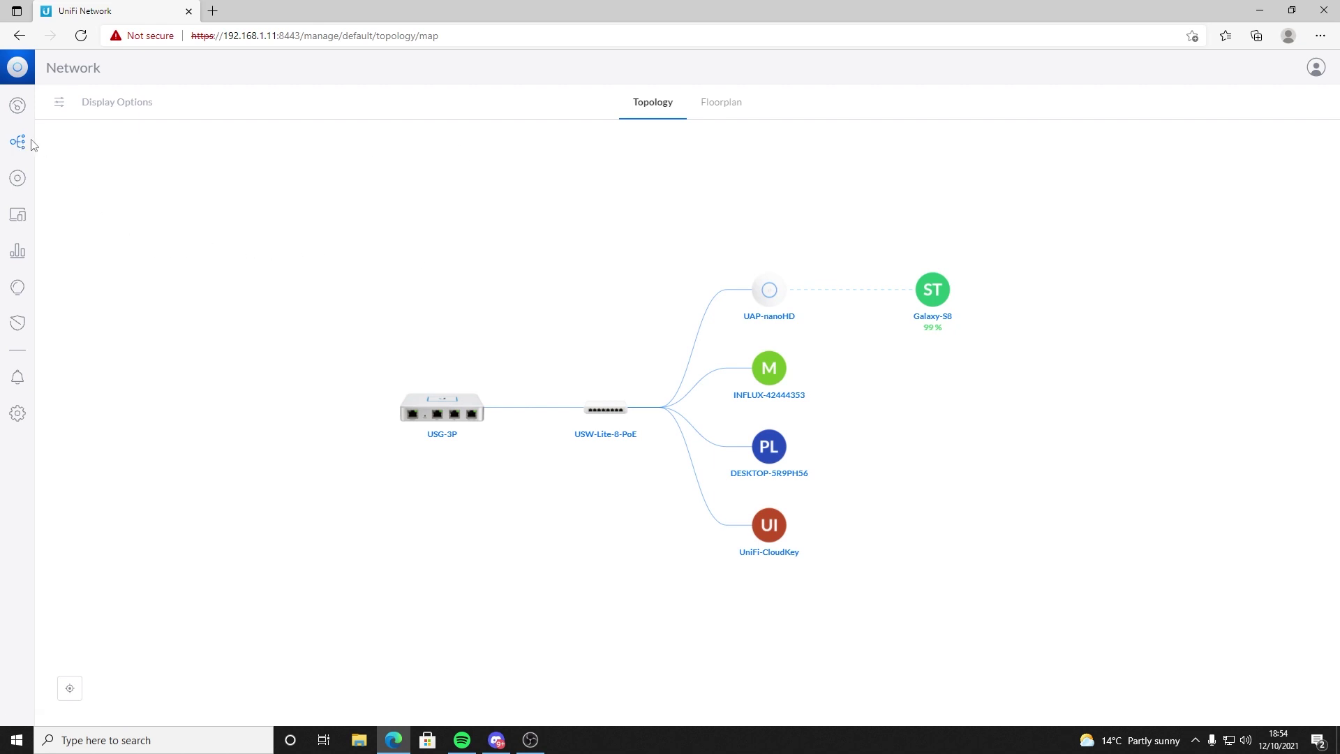
Step: Back on the dashboard, view the USG-3P gateway's details, then switch the time range to 1W
click(17, 107)
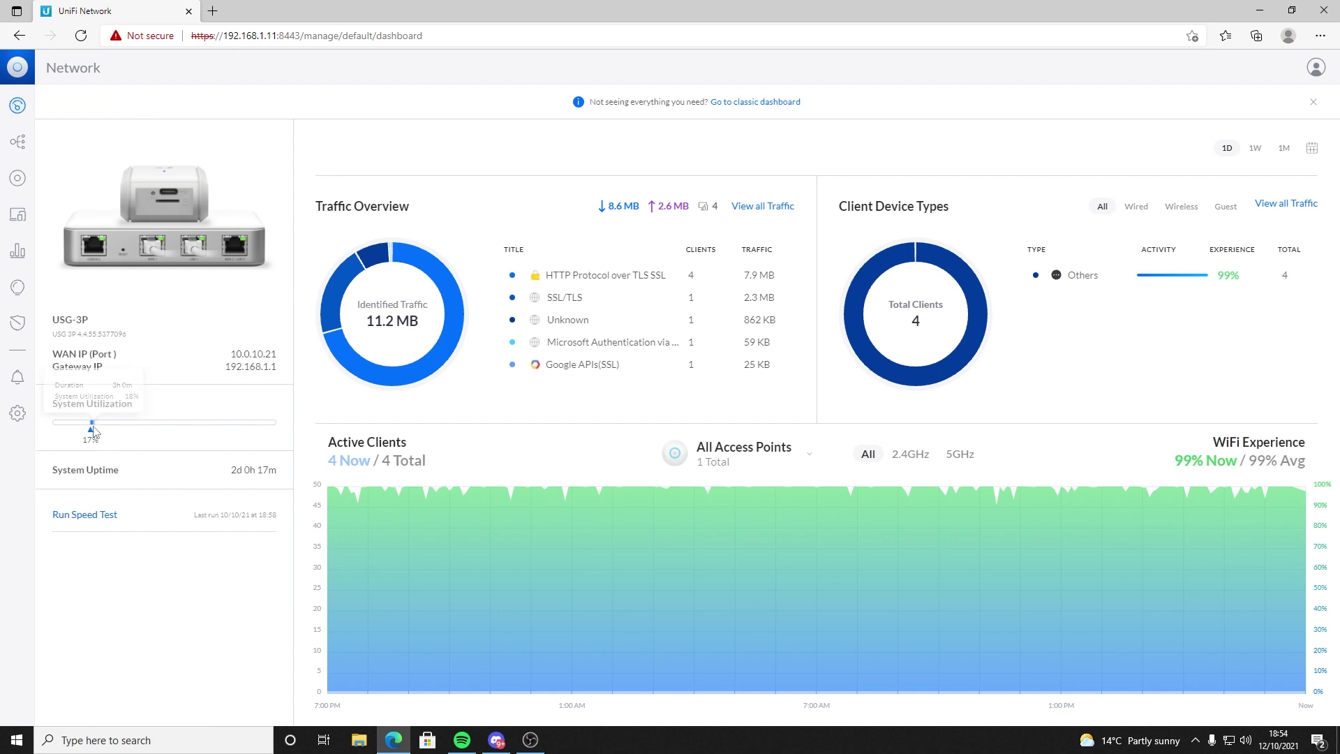
mouse_move(97, 428)
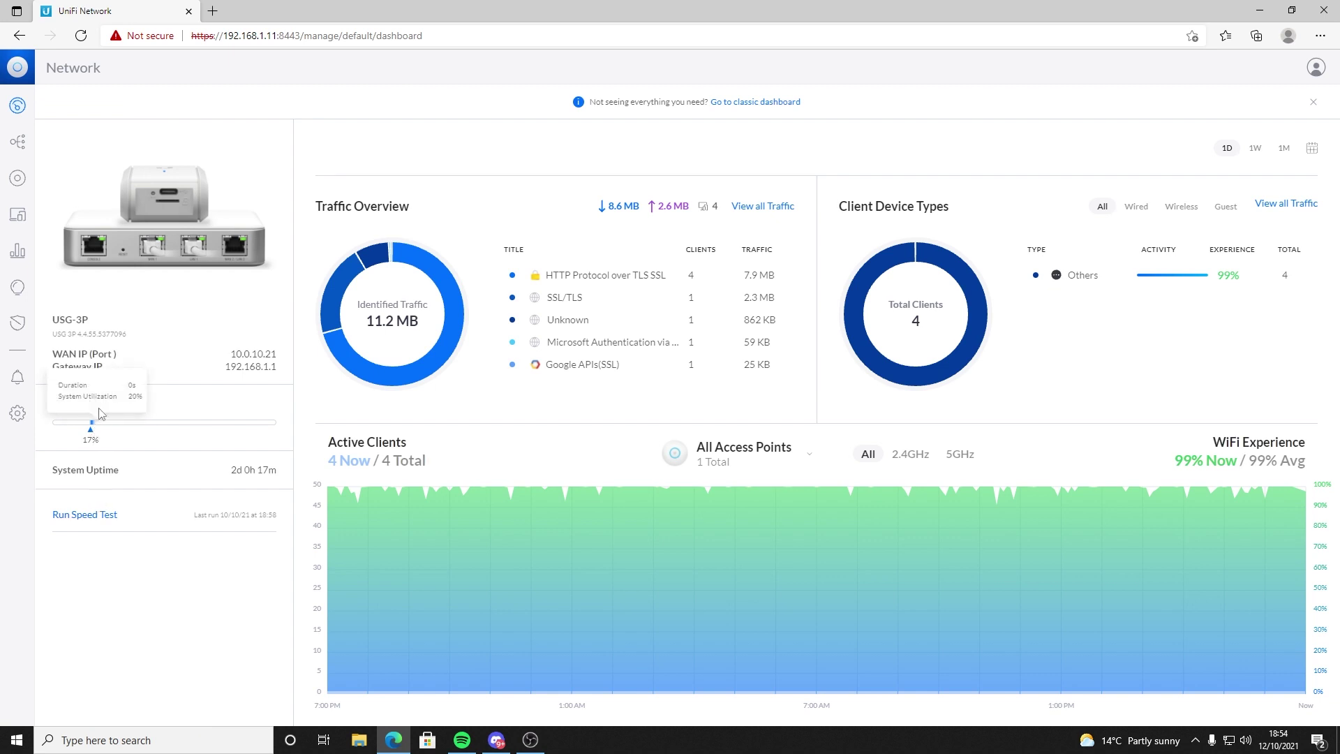
click(160, 260)
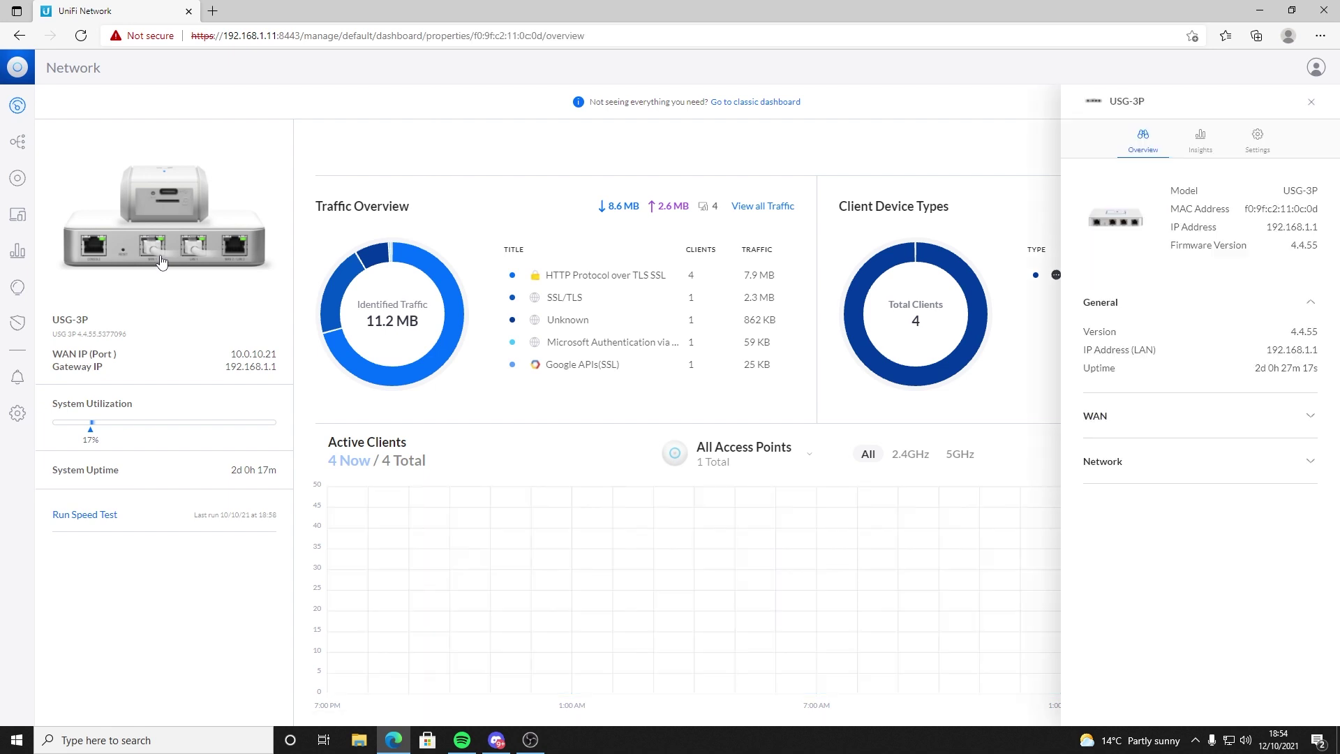
click(1311, 102)
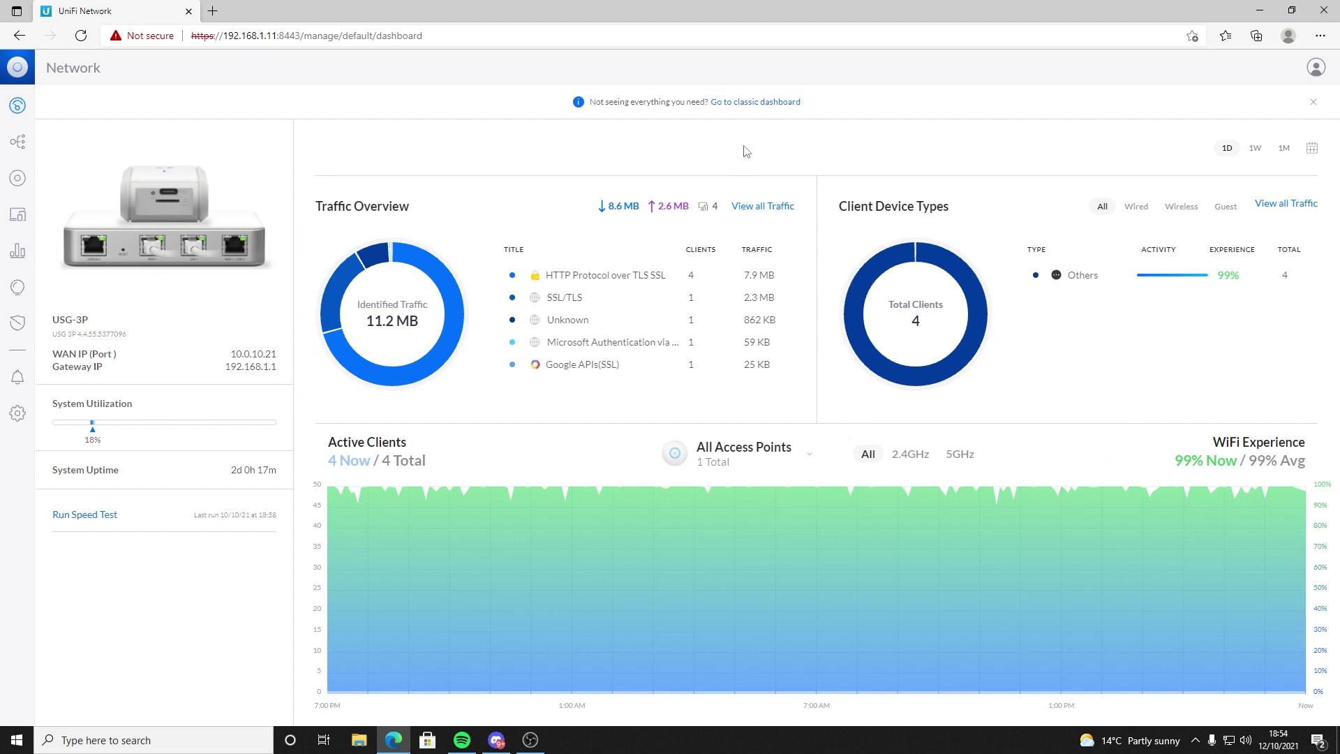
click(1255, 149)
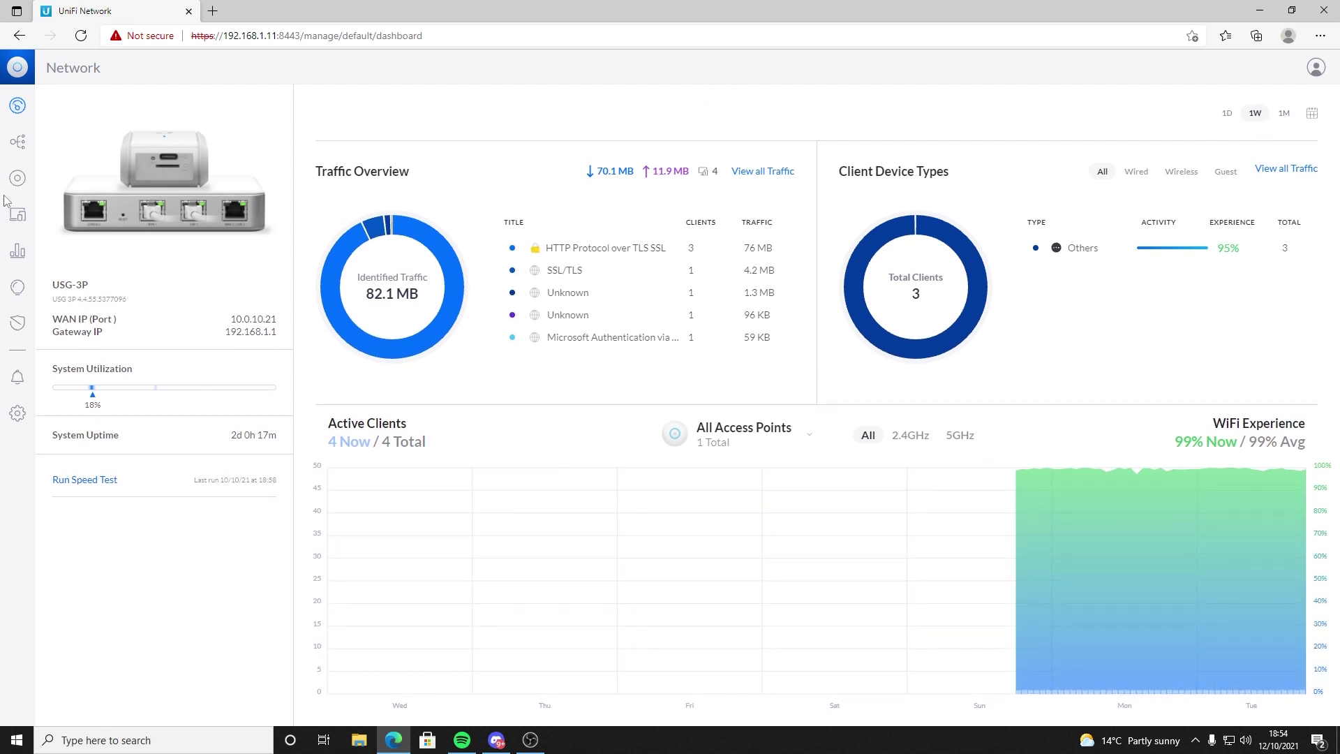
Step: In Statistics, rank traffic categories by upload, then download, then traffic usage
click(18, 250)
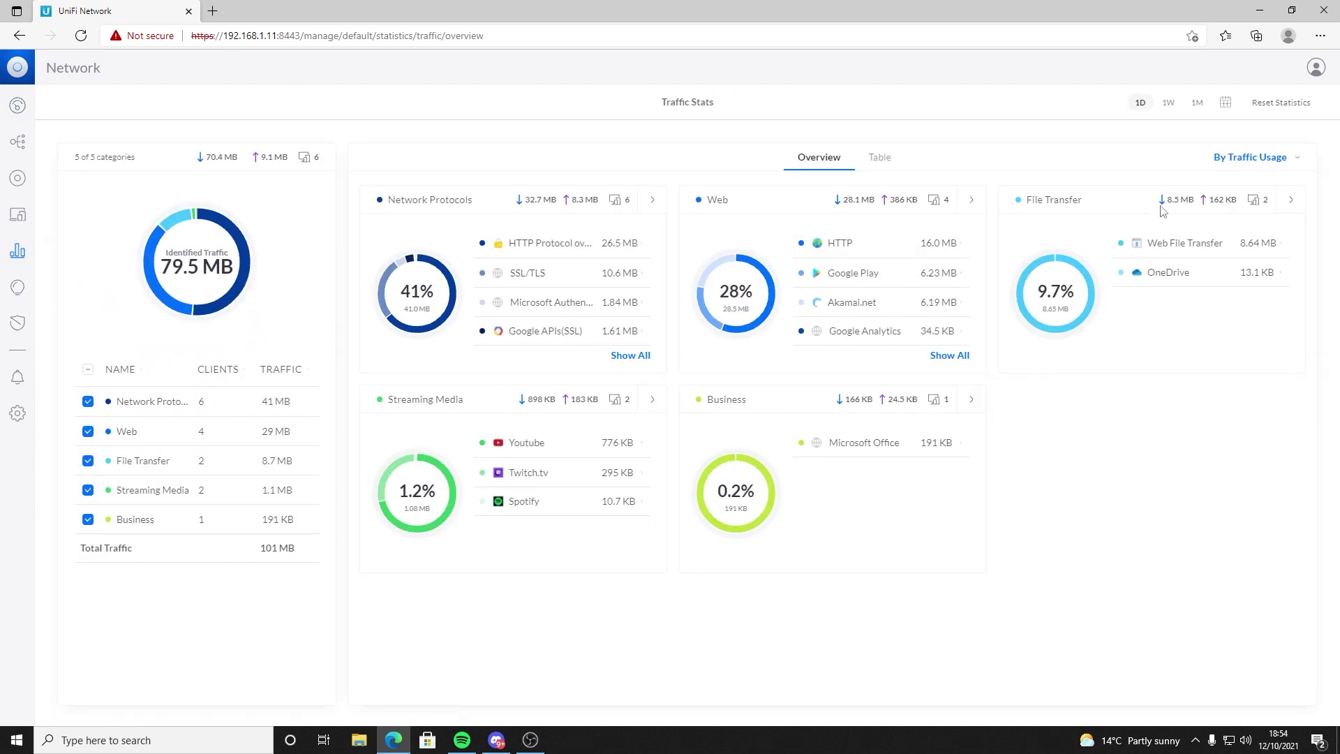
click(1237, 159)
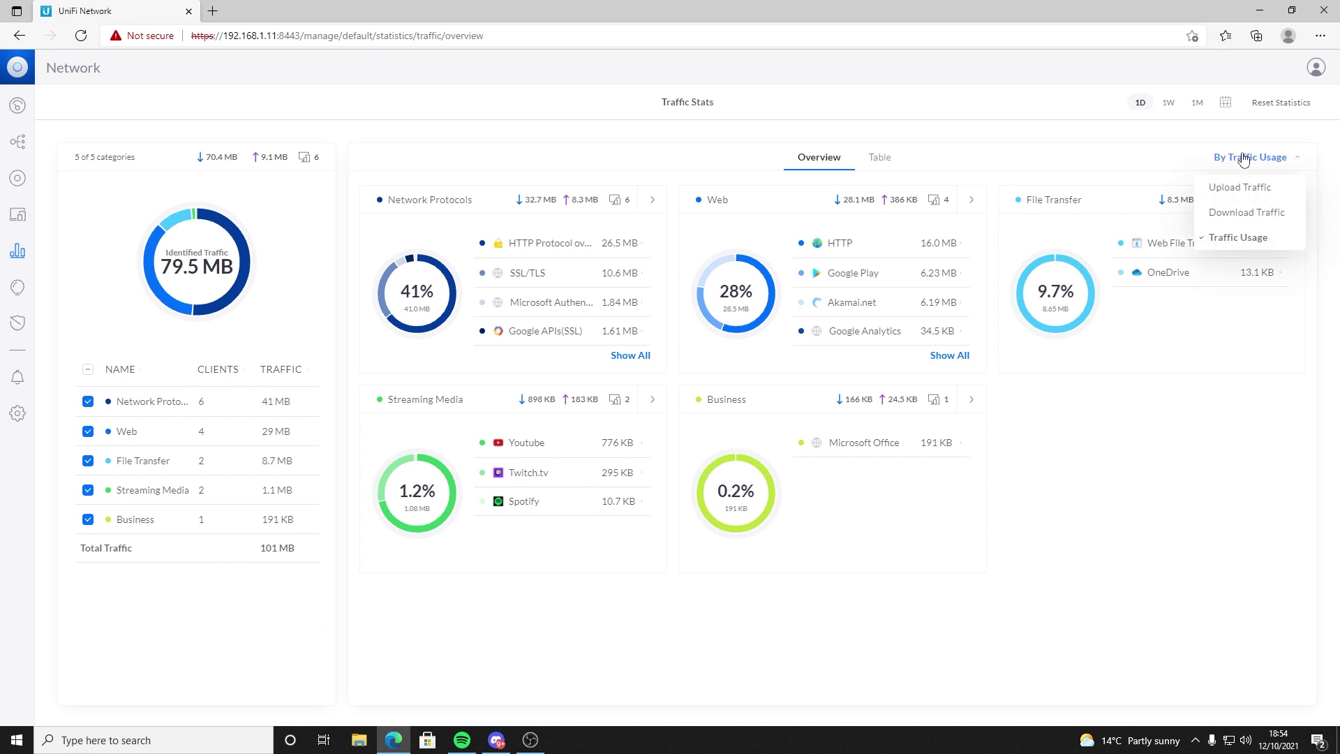
click(1233, 198)
click(1232, 212)
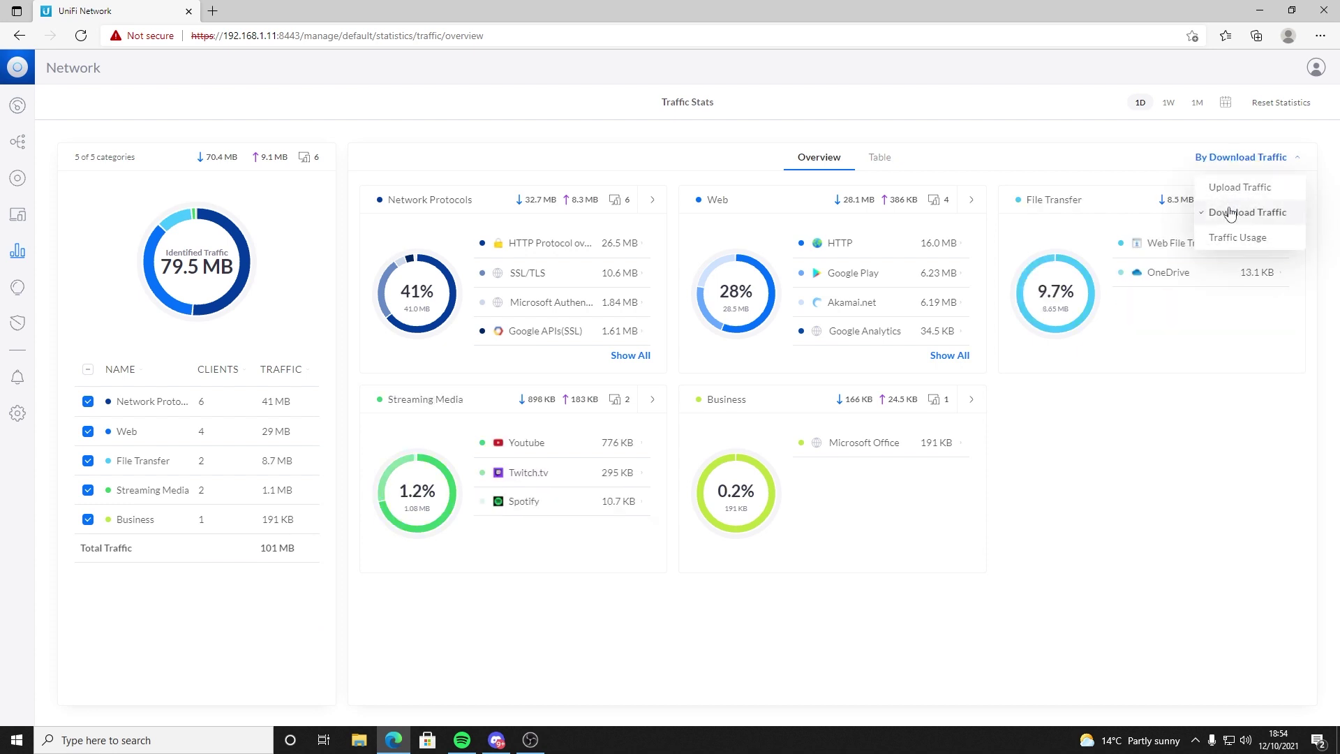
click(1229, 238)
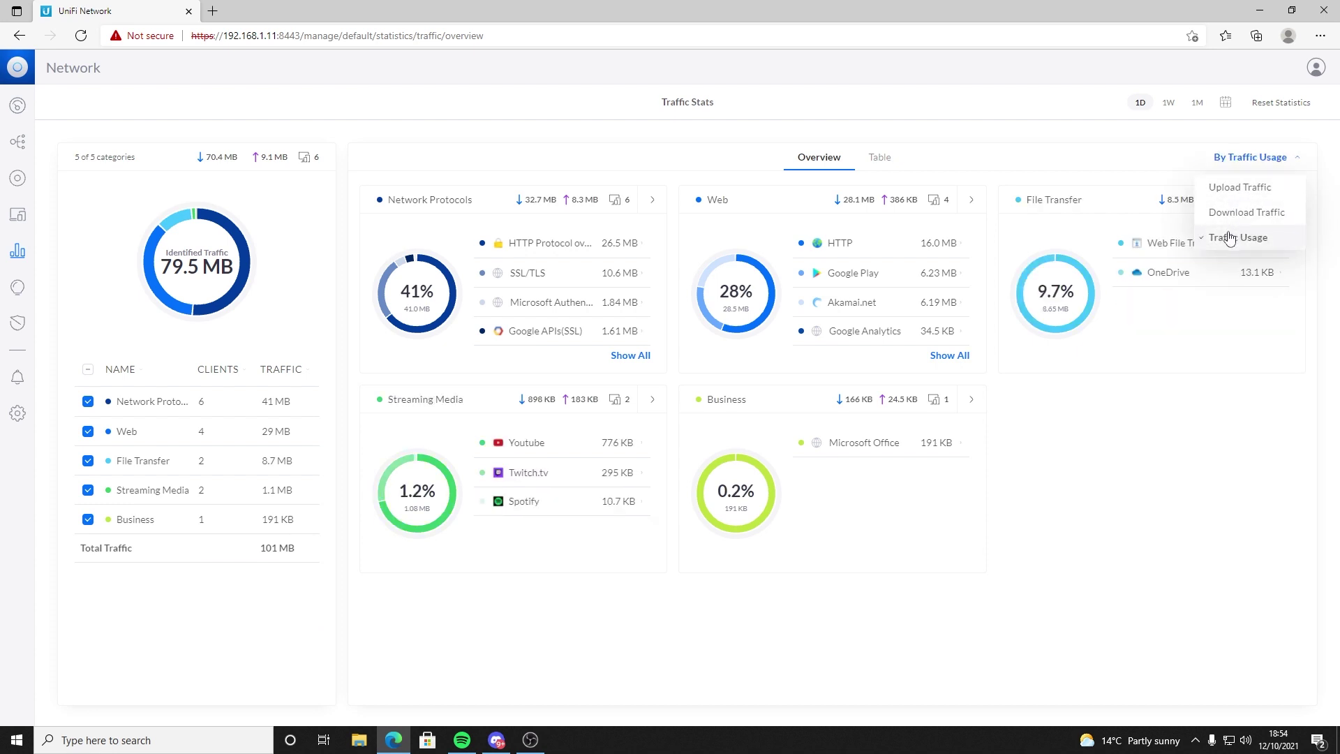
Step: View traffic as Table then Overview, show one week, then list the client devices
click(879, 160)
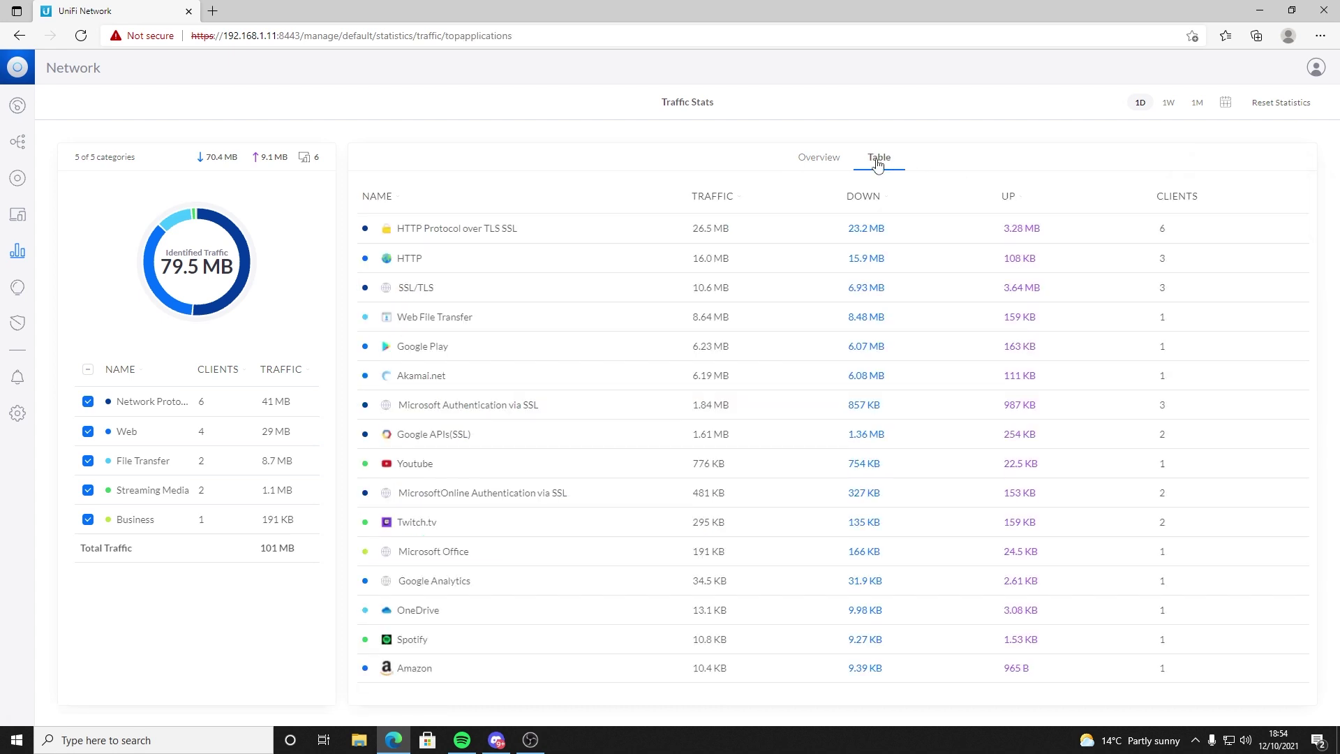
click(817, 167)
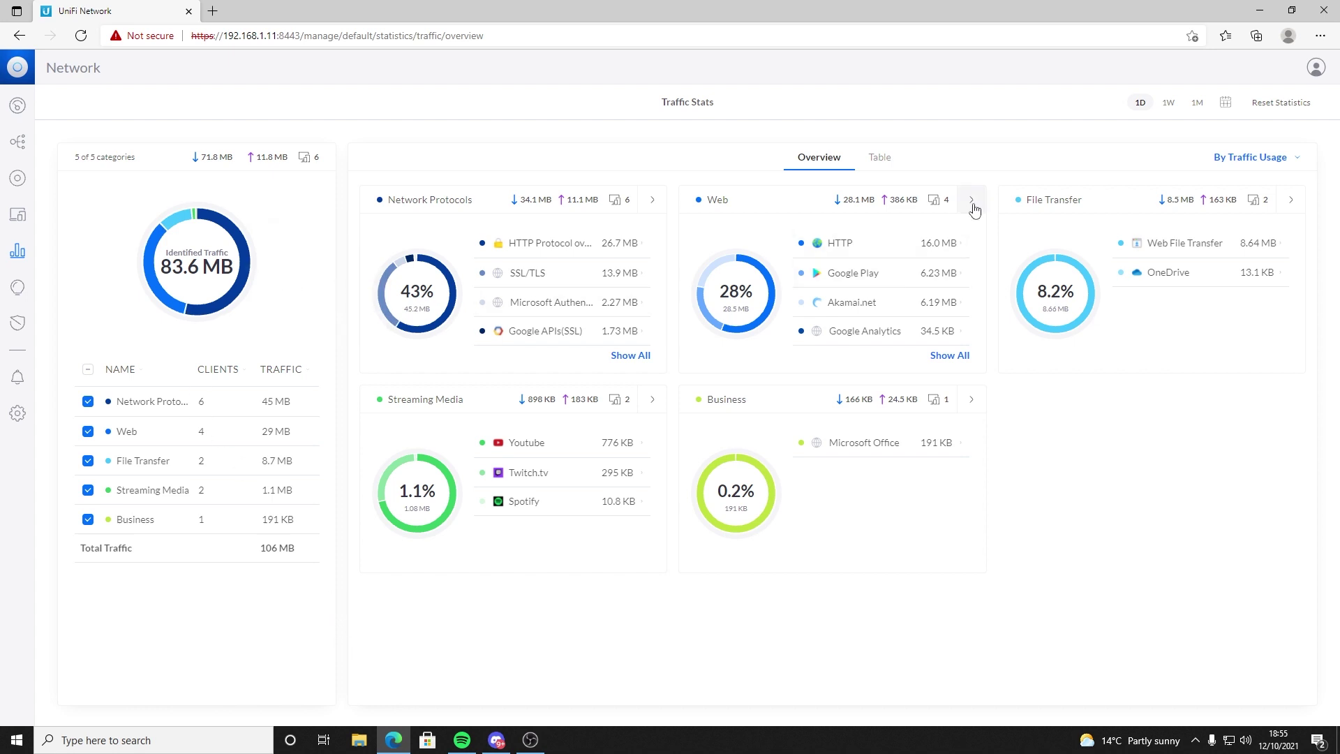
click(1169, 102)
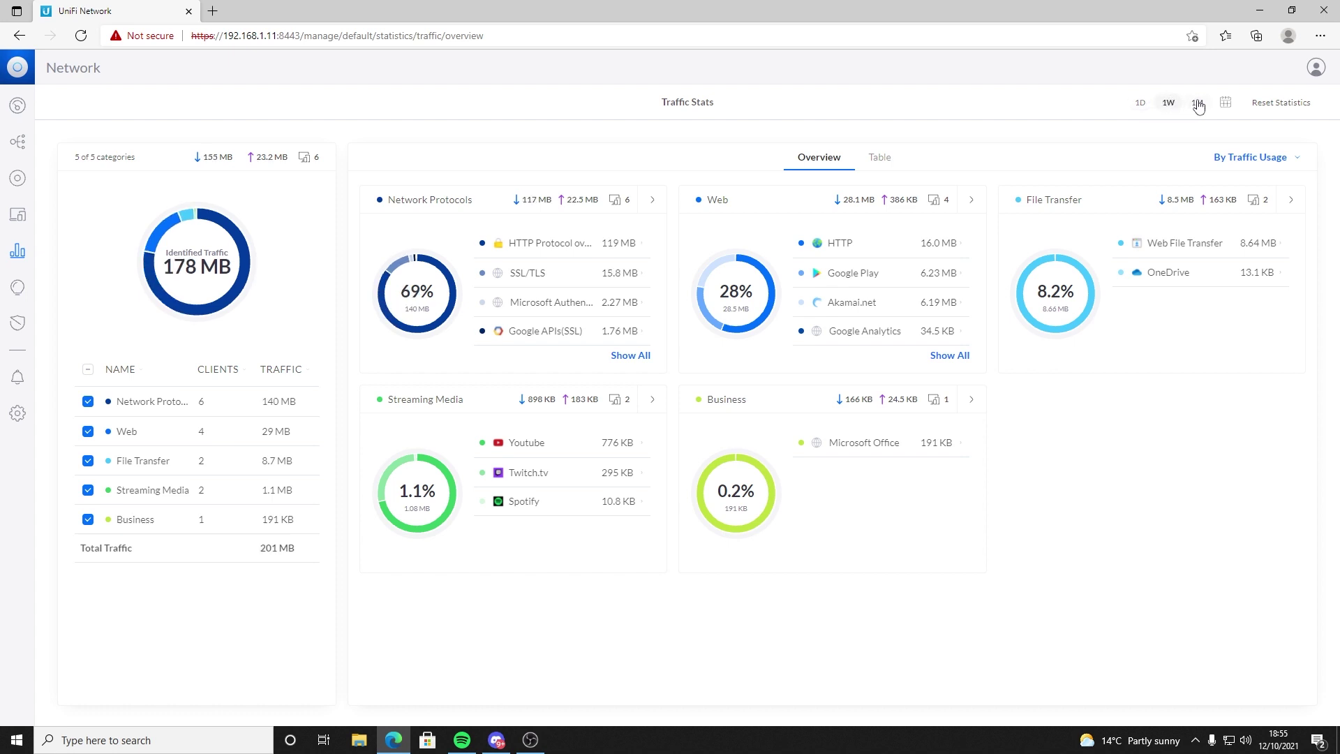
click(18, 217)
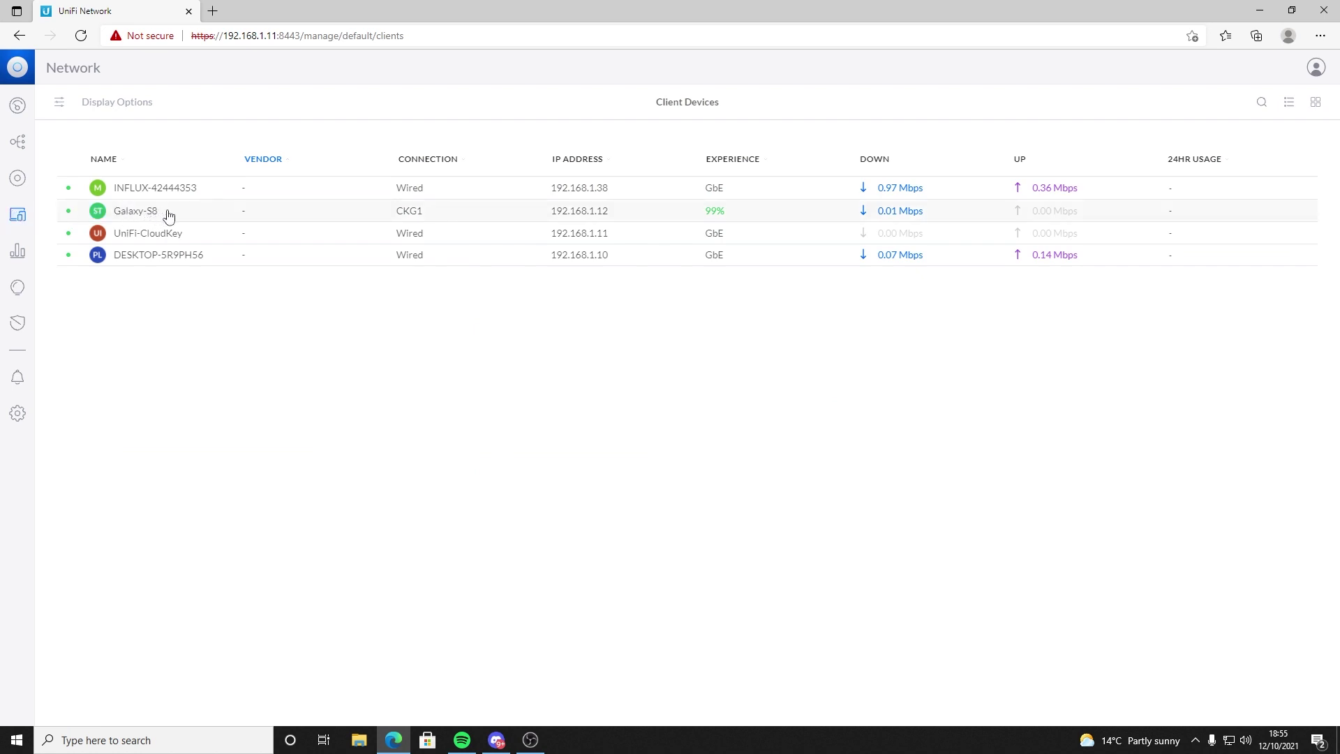
Step: Check the Galaxy-S8 client's details, then go to the WiFi settings page
click(195, 218)
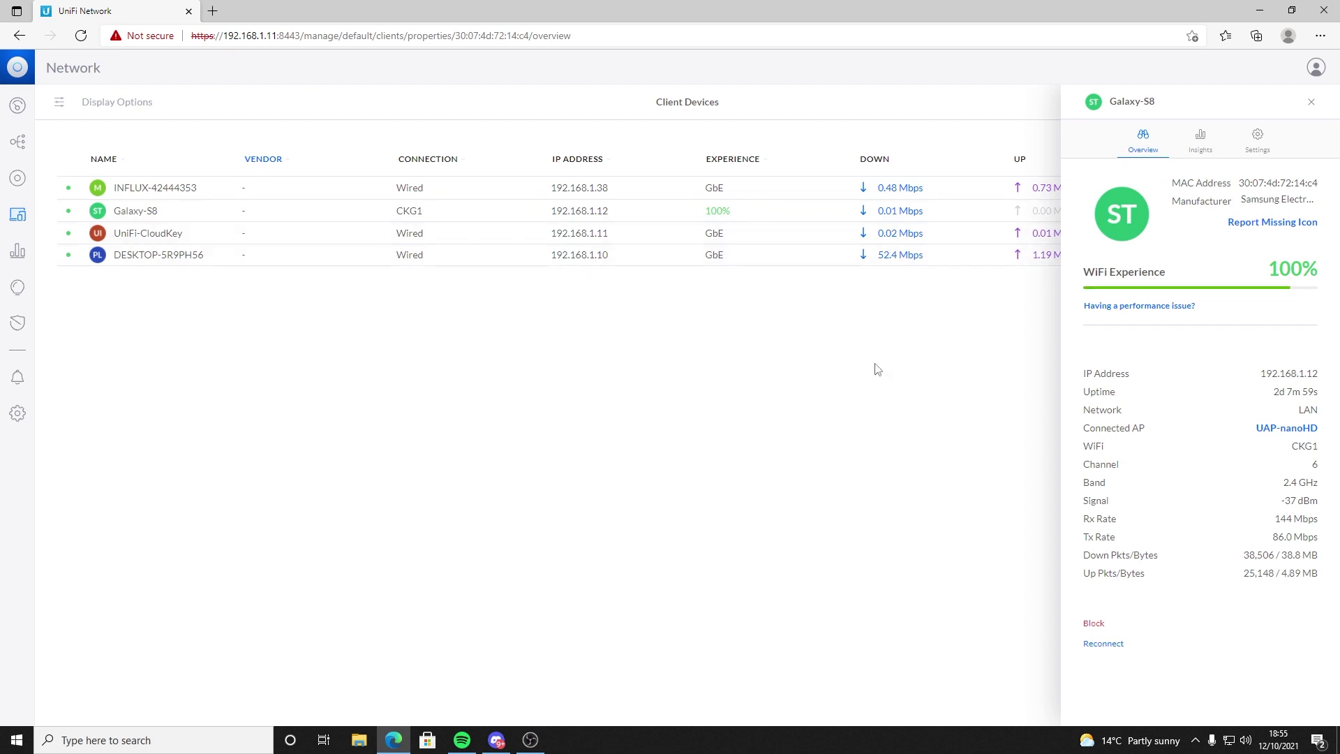
click(1308, 104)
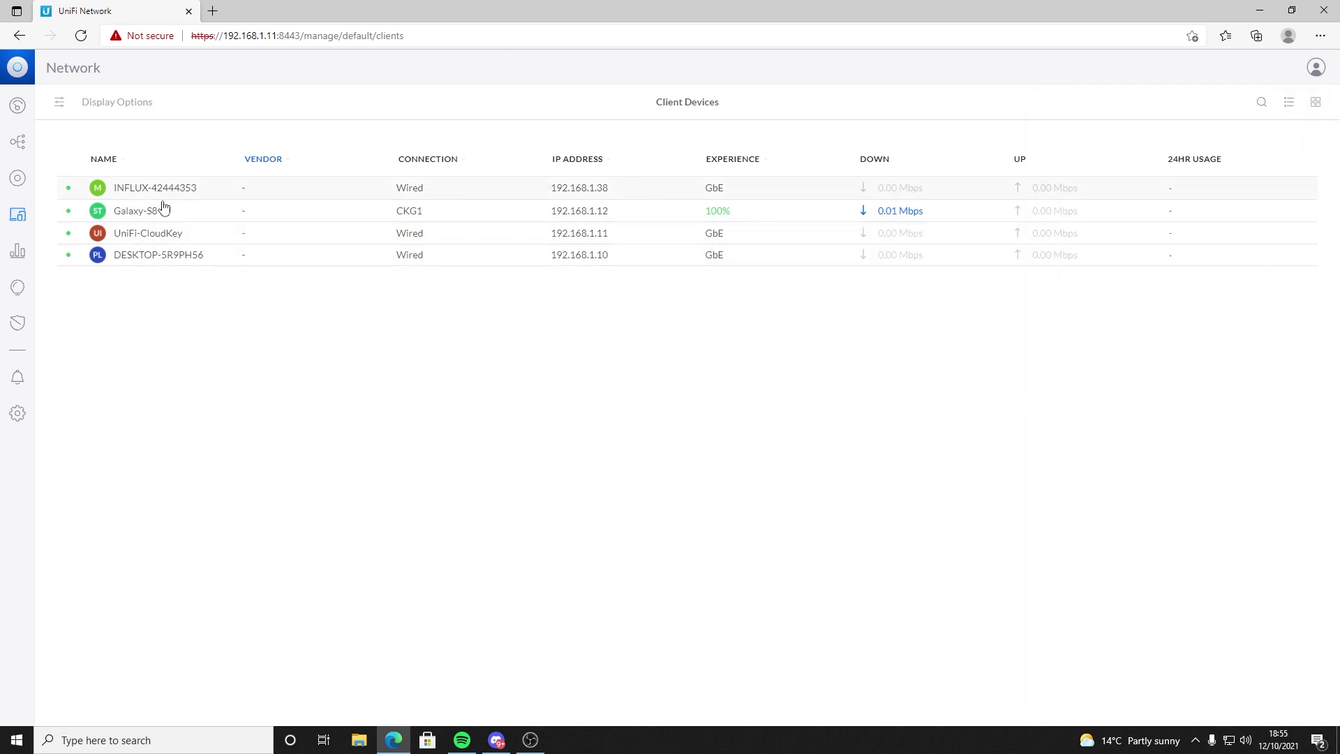
click(17, 413)
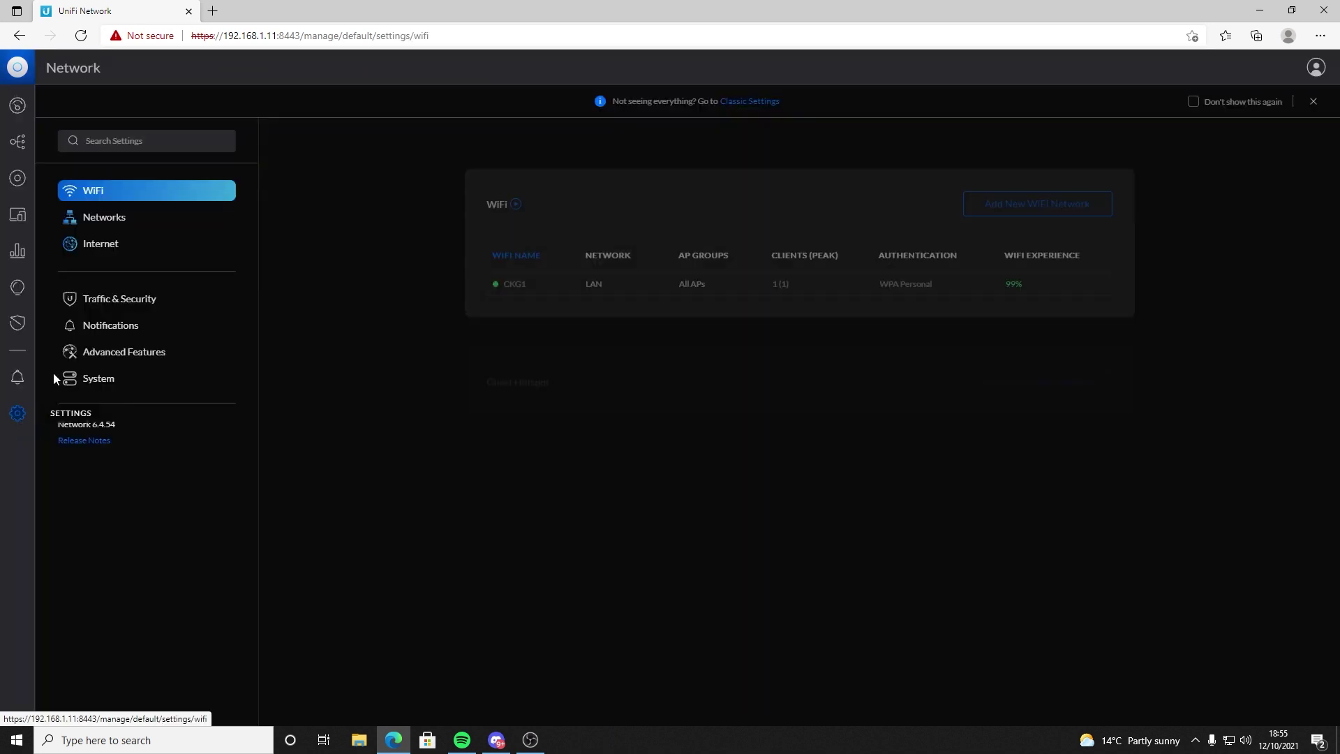
Step: Open the CKG1 WiFi network and expand its advanced and security options
click(562, 276)
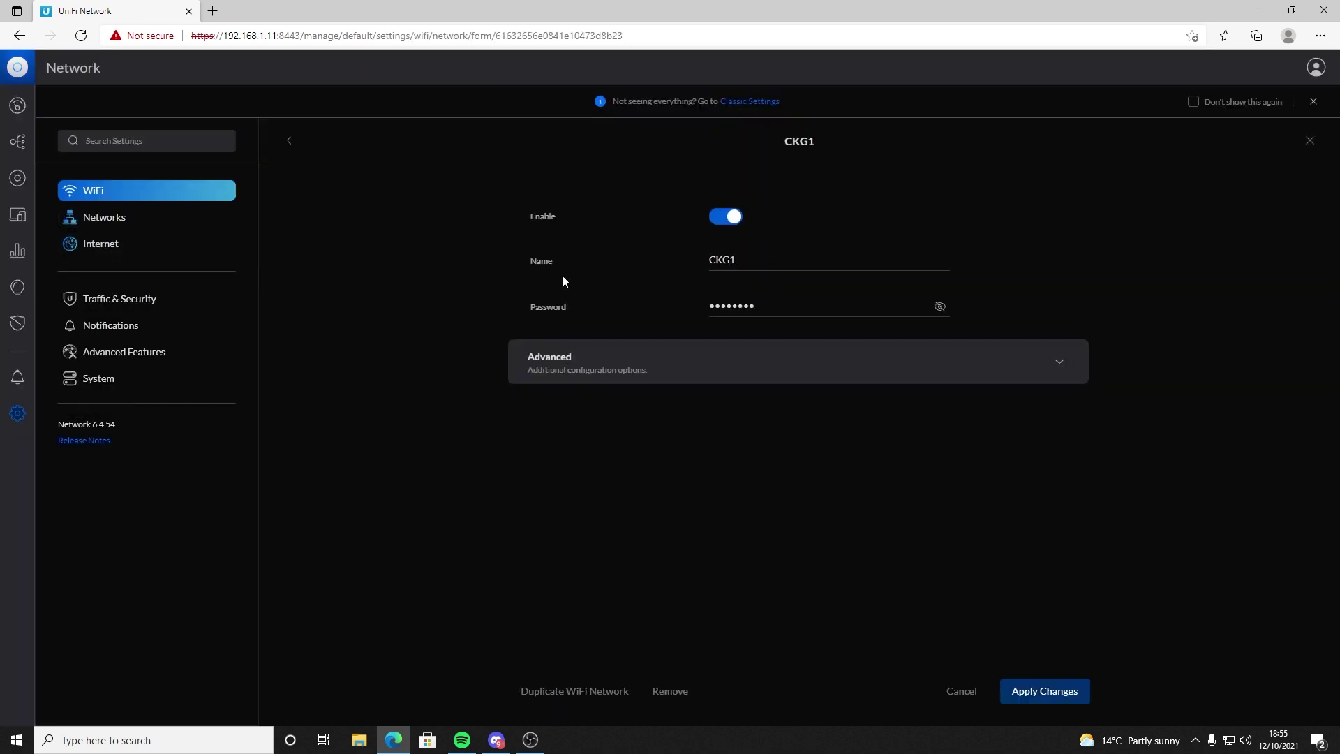
click(604, 369)
scroll(664, 516, down, 1)
scroll(663, 509, down, 4)
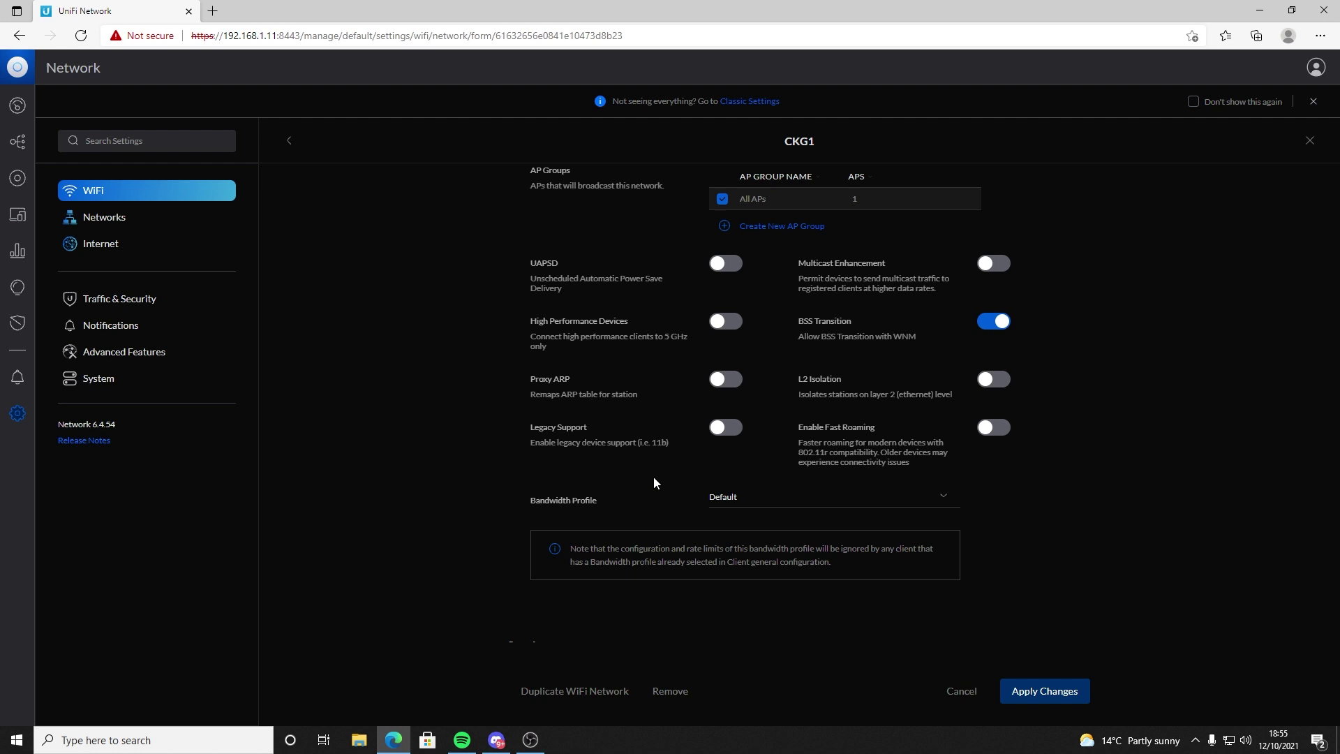
scroll(653, 477, down, 4)
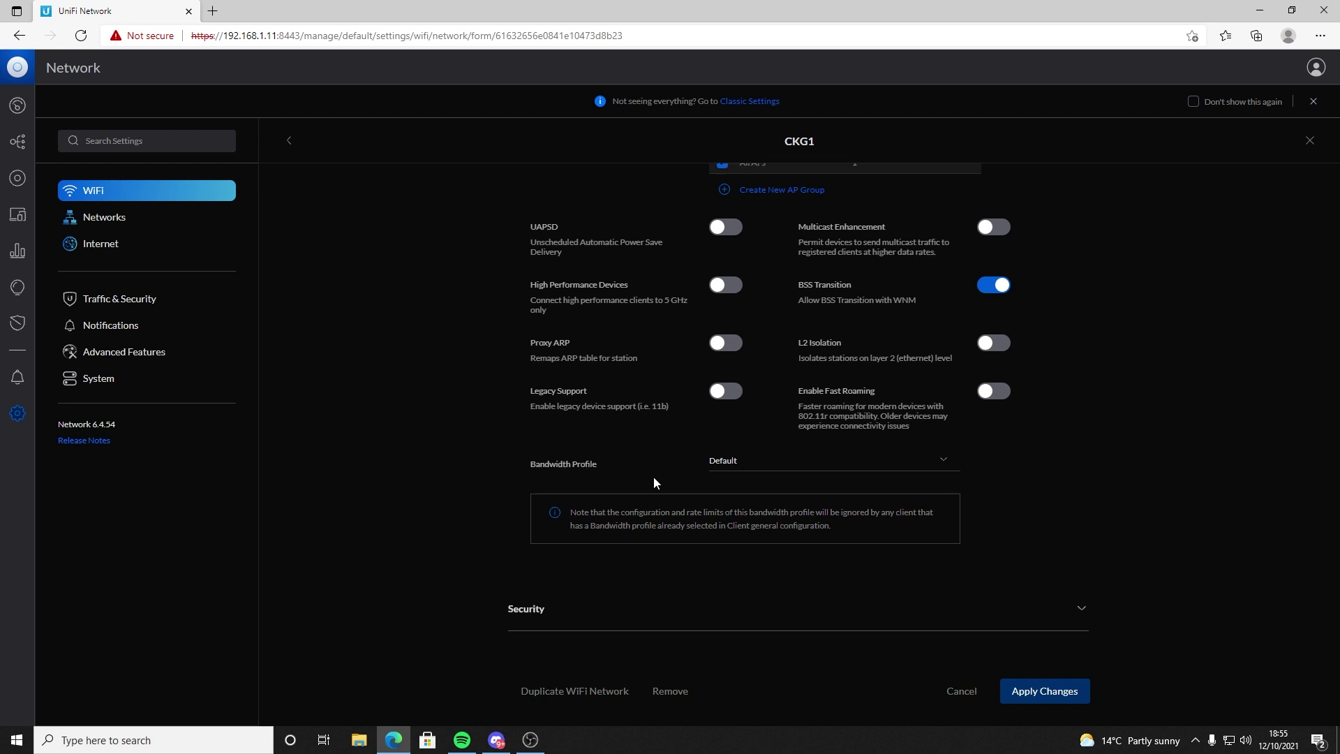
click(636, 359)
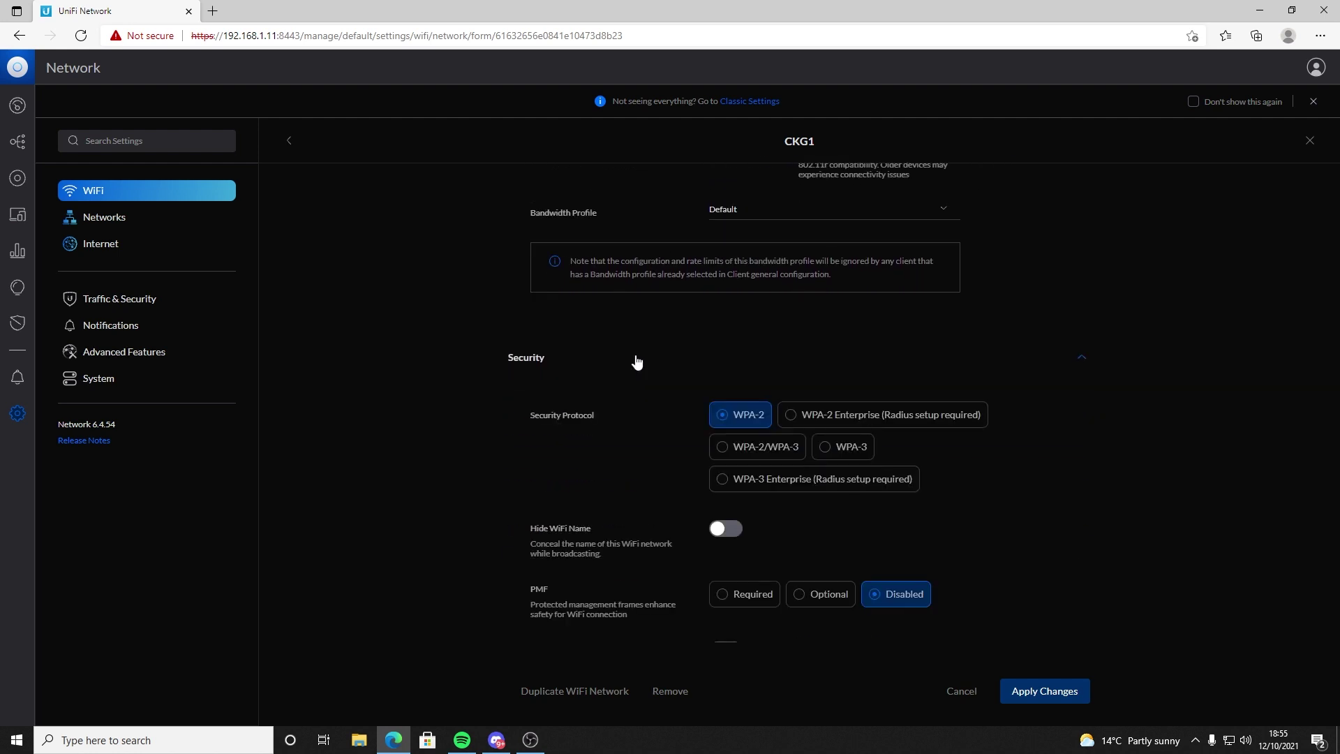
scroll(638, 469, down, 1)
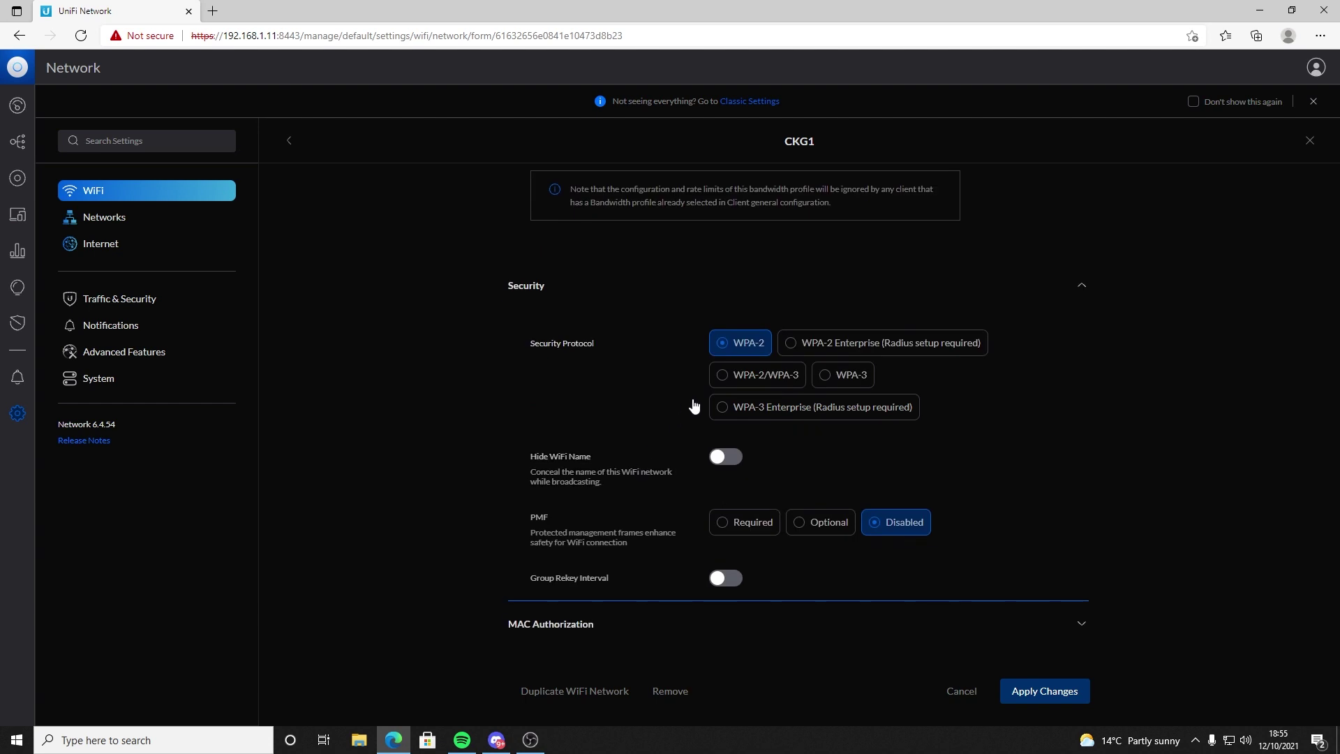
Step: Set CKG1's security protocol to WPA-2/WPA-3 and apply the changes
click(745, 381)
scroll(645, 430, down, 3)
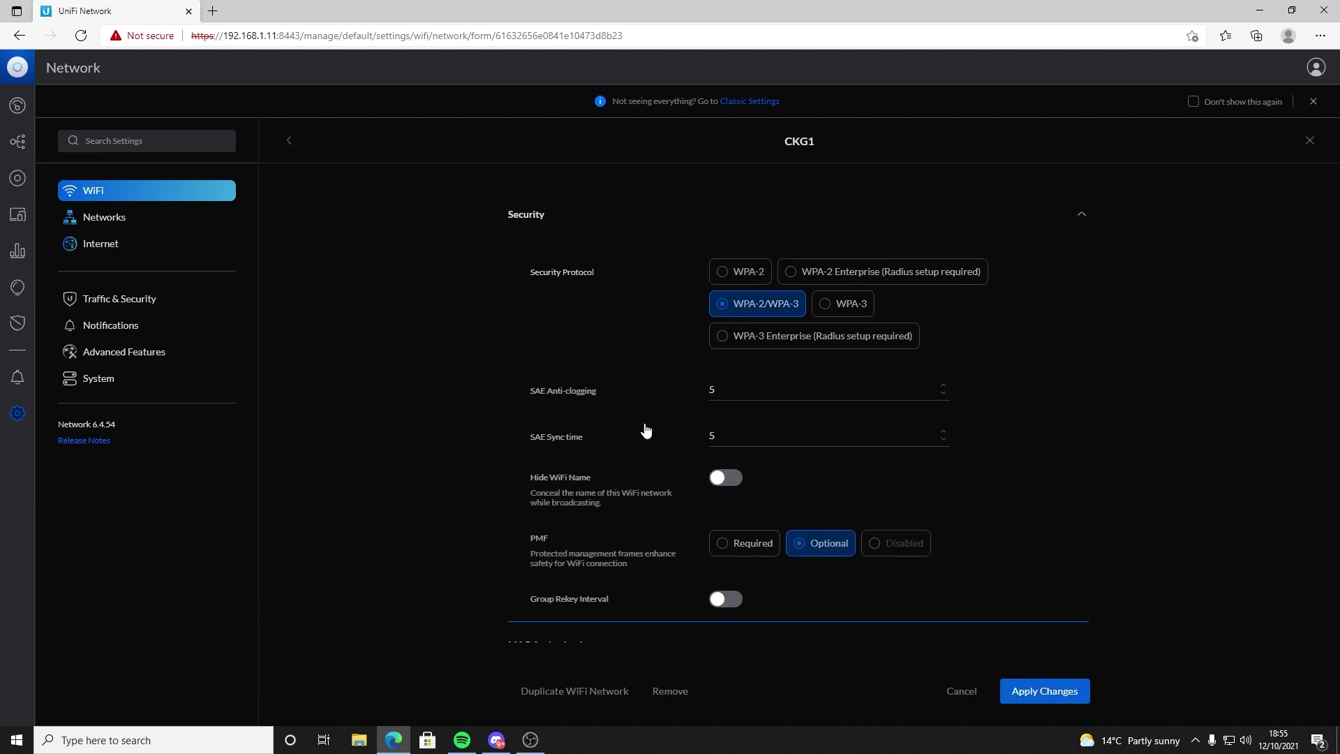
scroll(646, 430, down, 1)
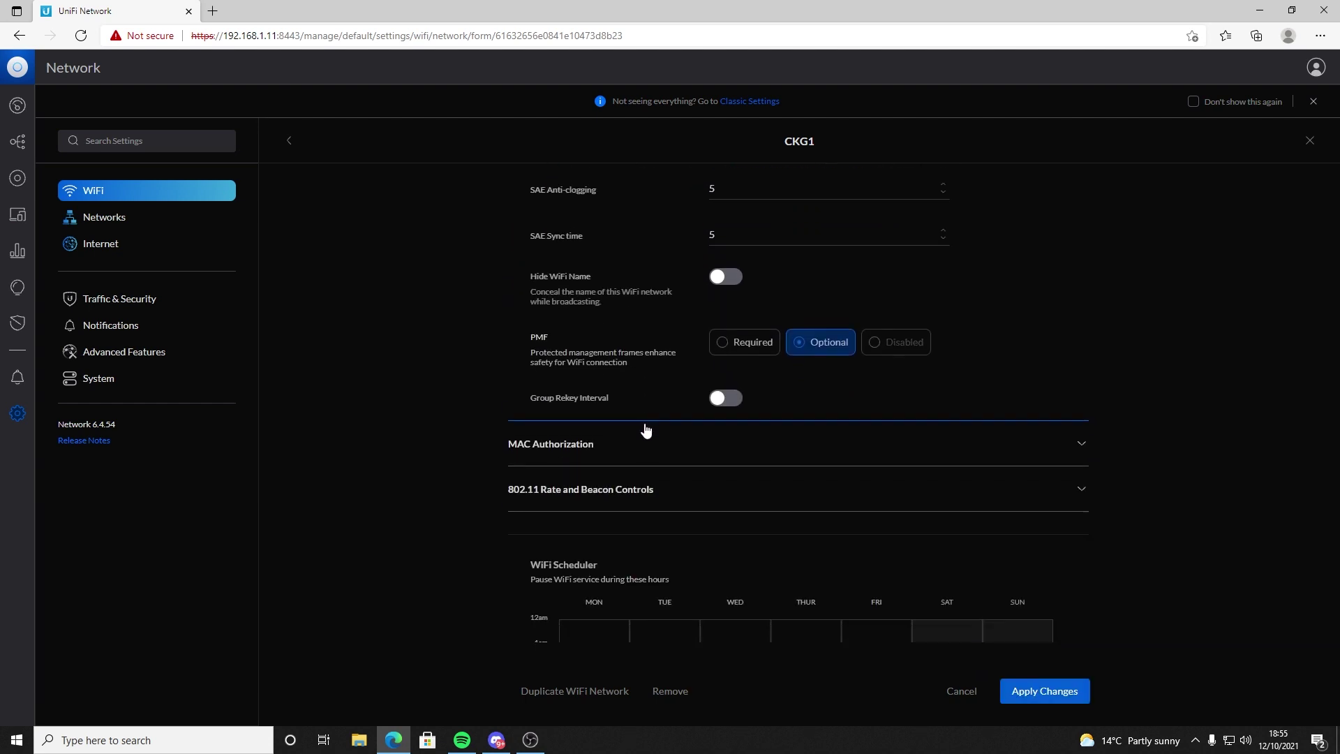
scroll(694, 362, up, 4)
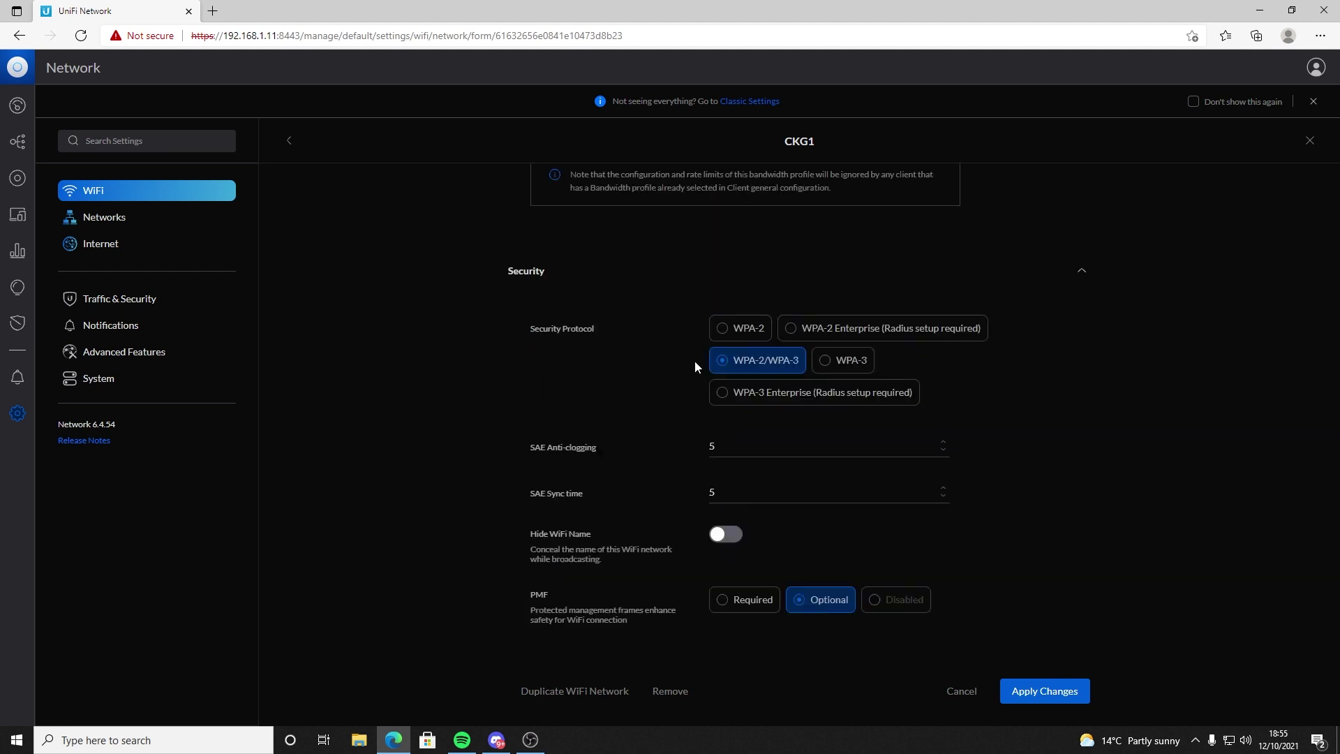
click(841, 377)
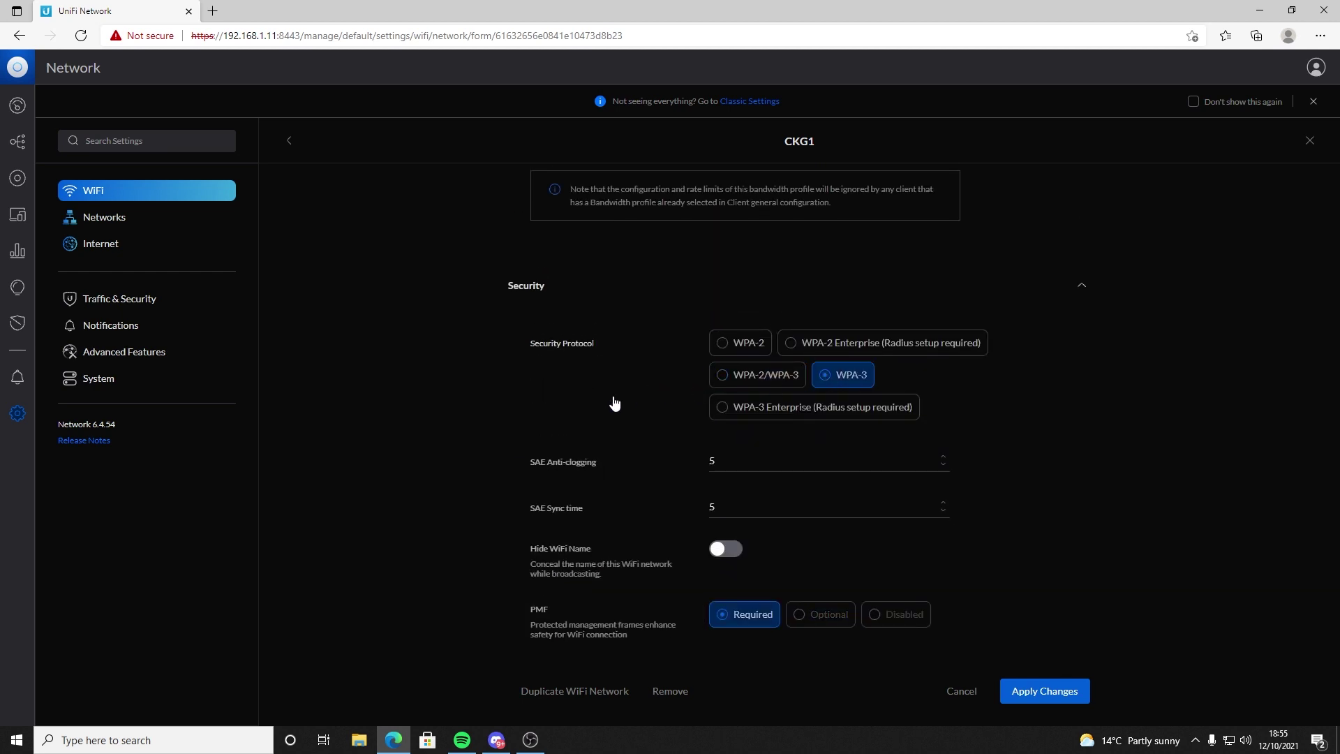
scroll(630, 400, down, 4)
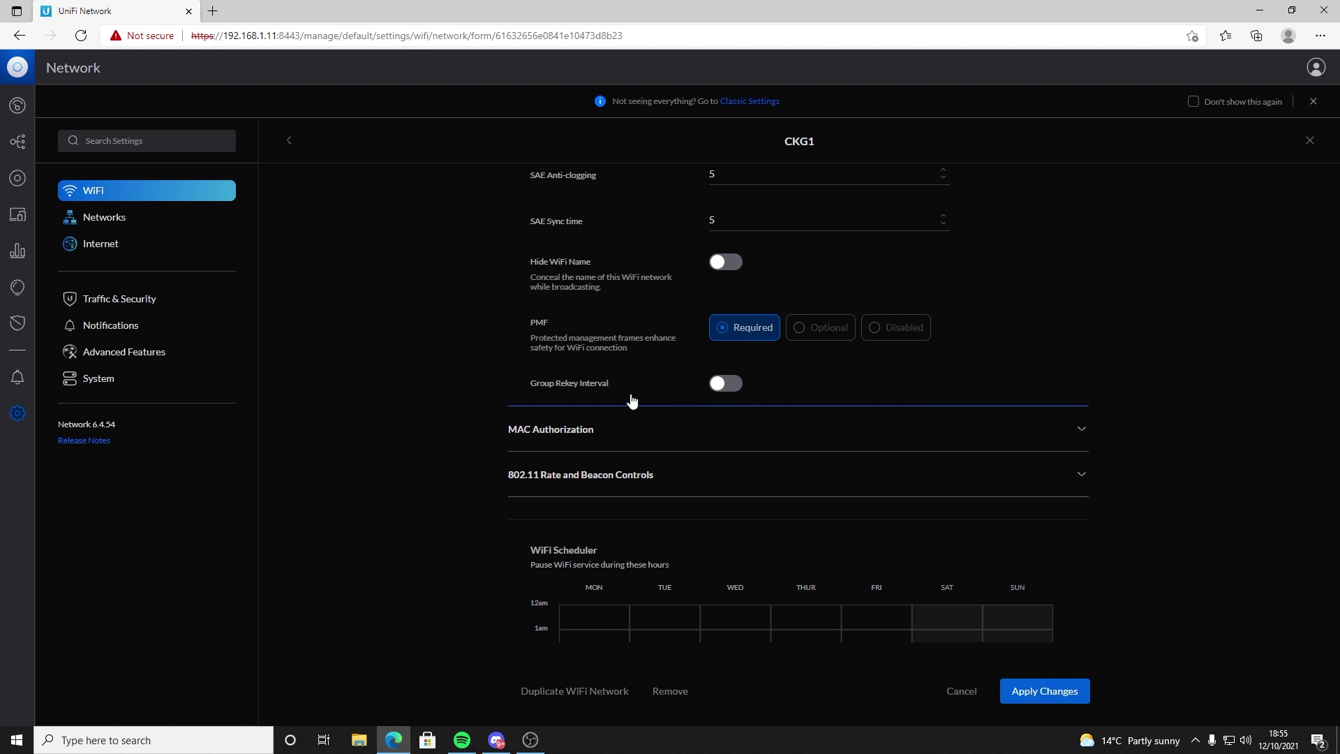
scroll(661, 427, down, 1)
scroll(660, 428, up, 6)
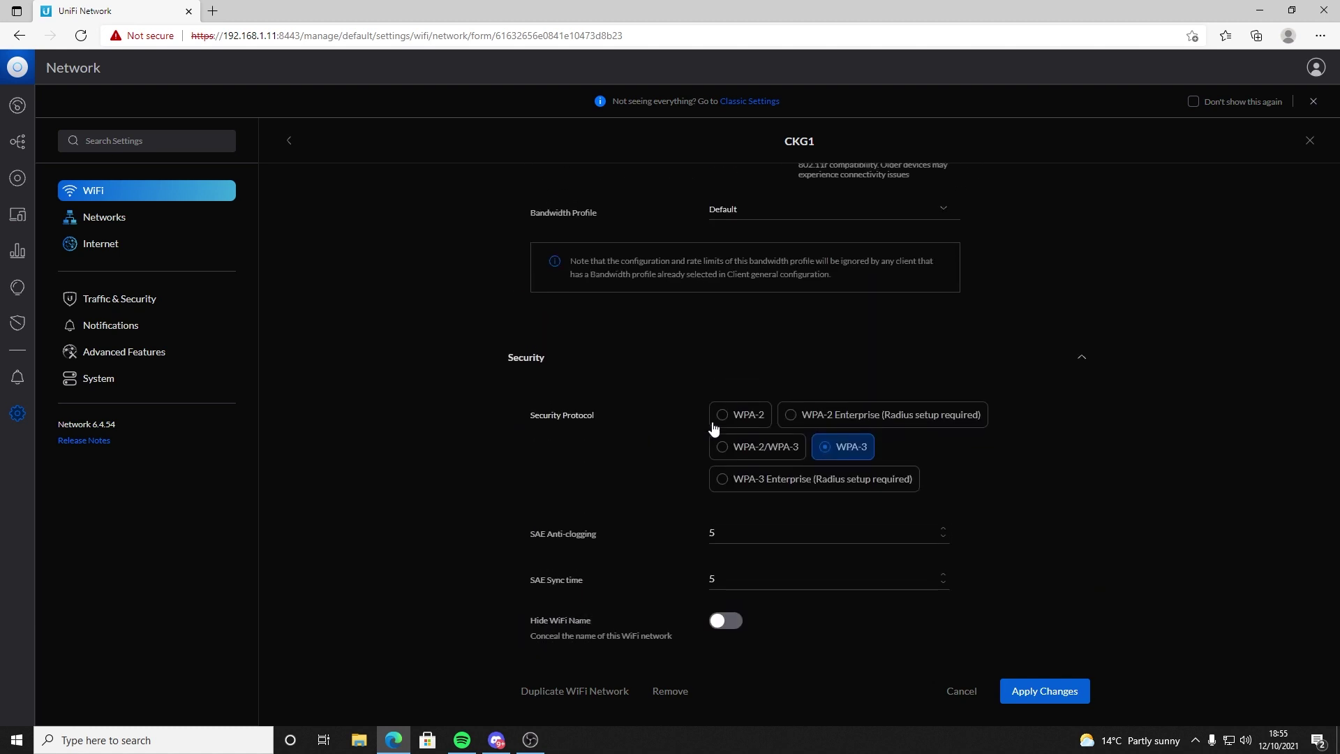
click(770, 447)
scroll(631, 452, down, 4)
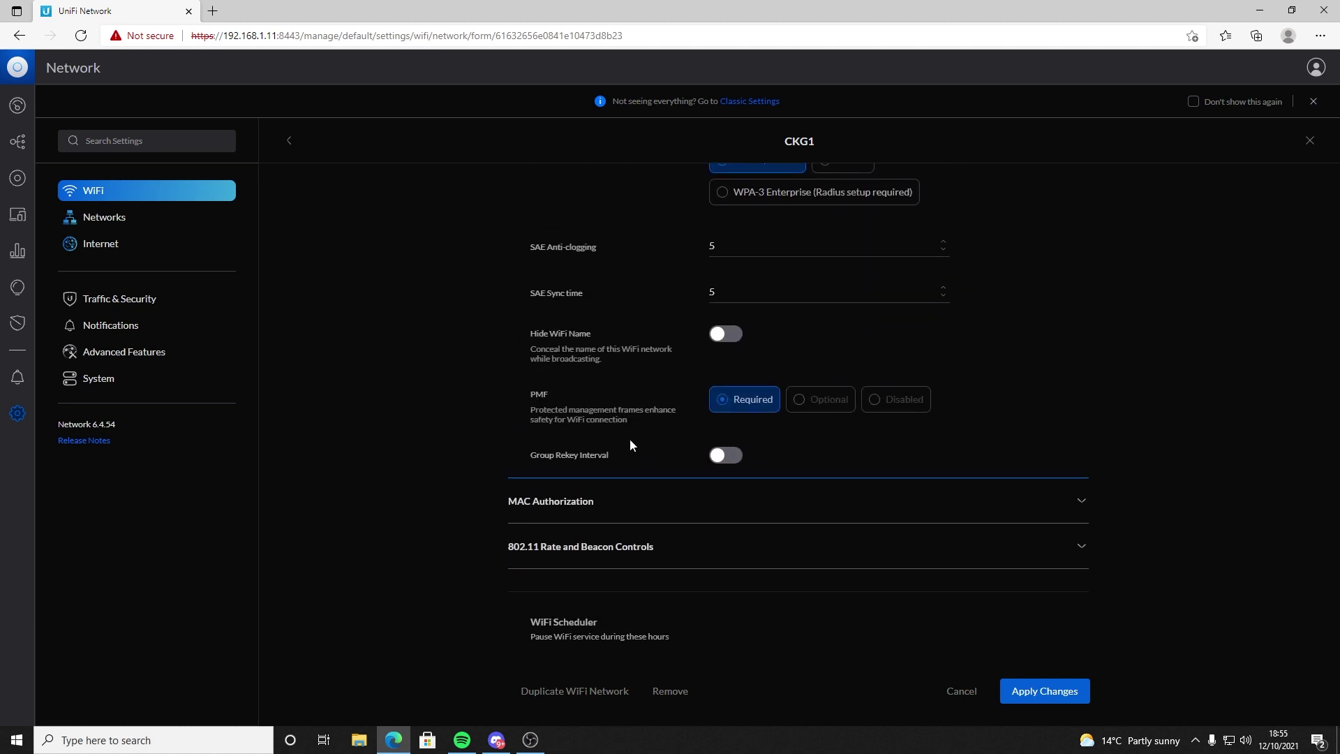
scroll(629, 443, down, 9)
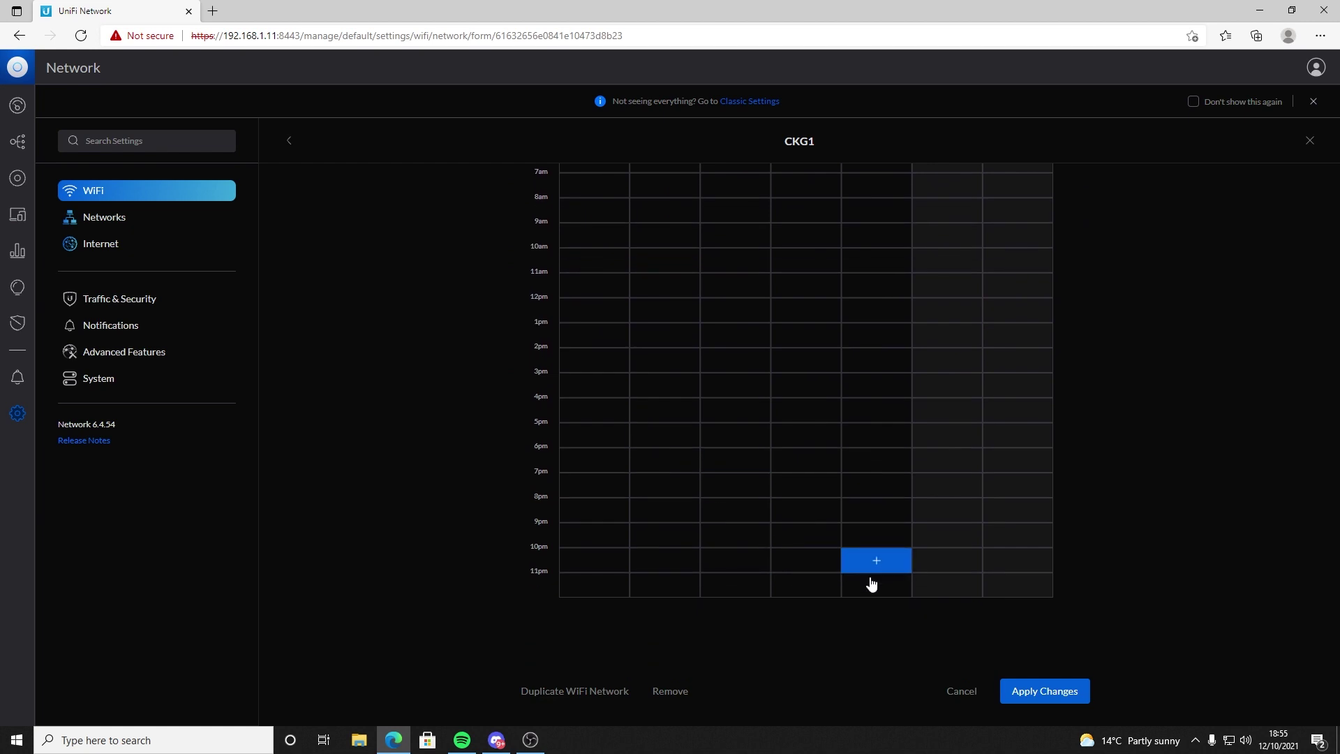
click(1021, 699)
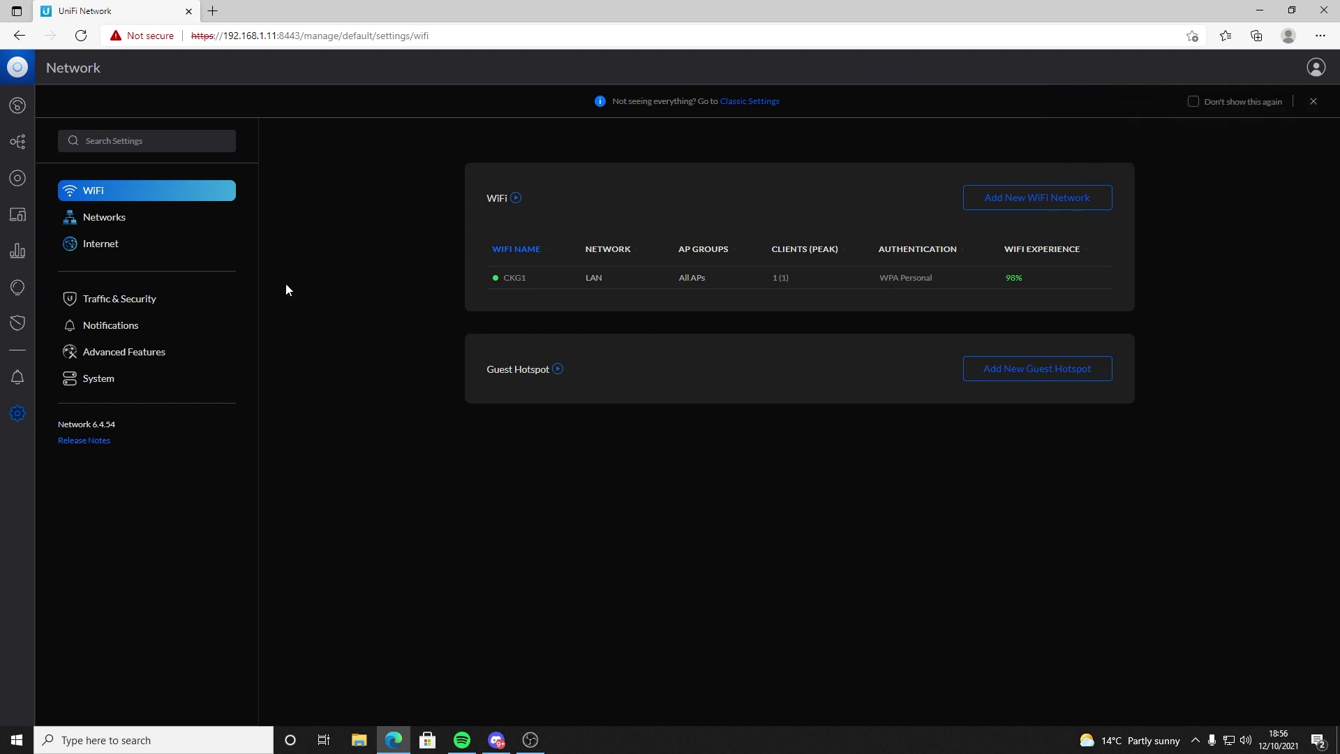
Step: Open the LAN network's settings and review its advanced options
click(152, 219)
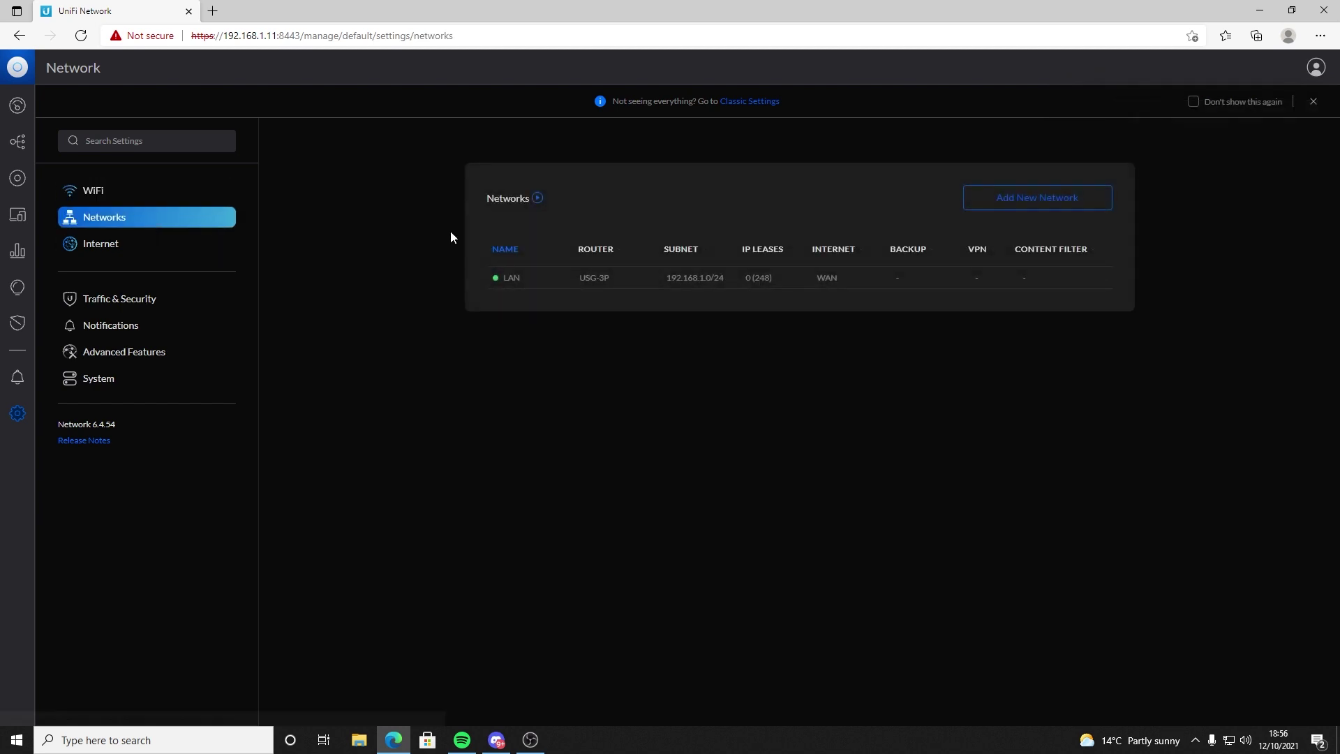
click(623, 277)
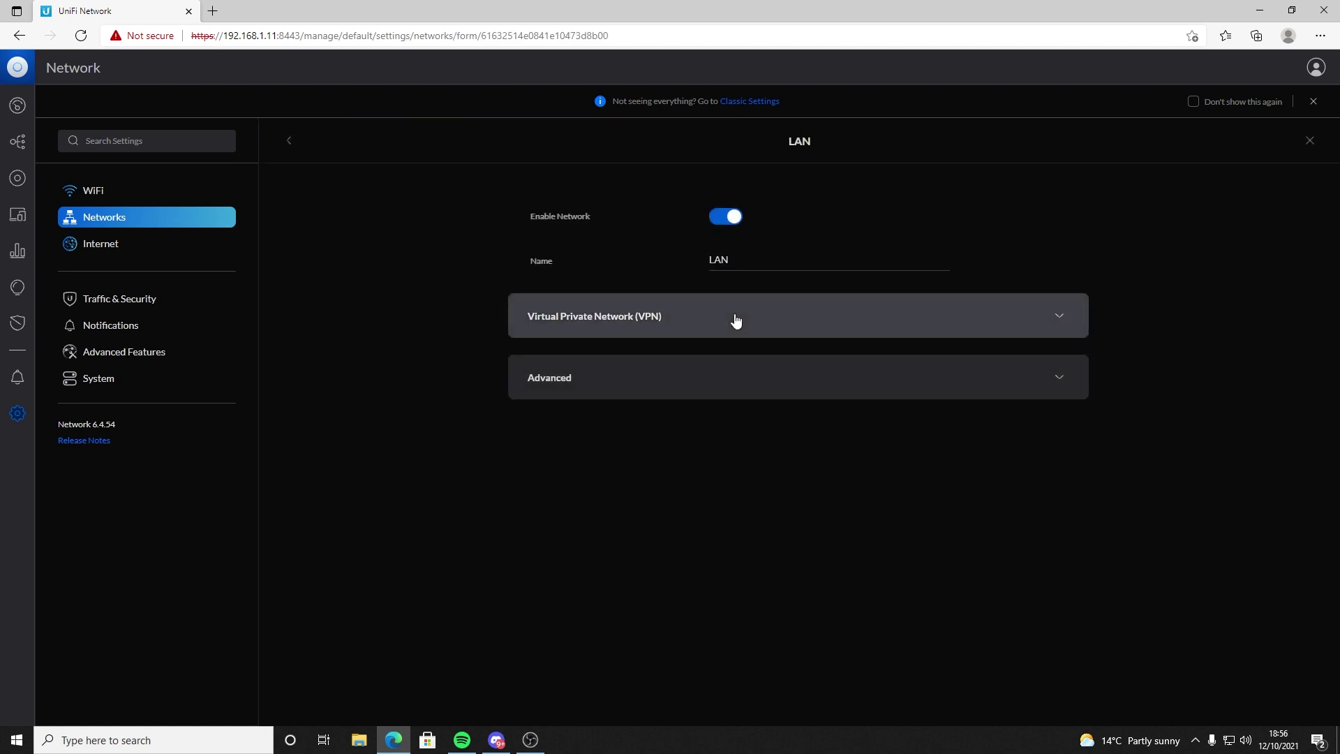
click(727, 387)
scroll(649, 522, down, 1)
scroll(649, 521, down, 5)
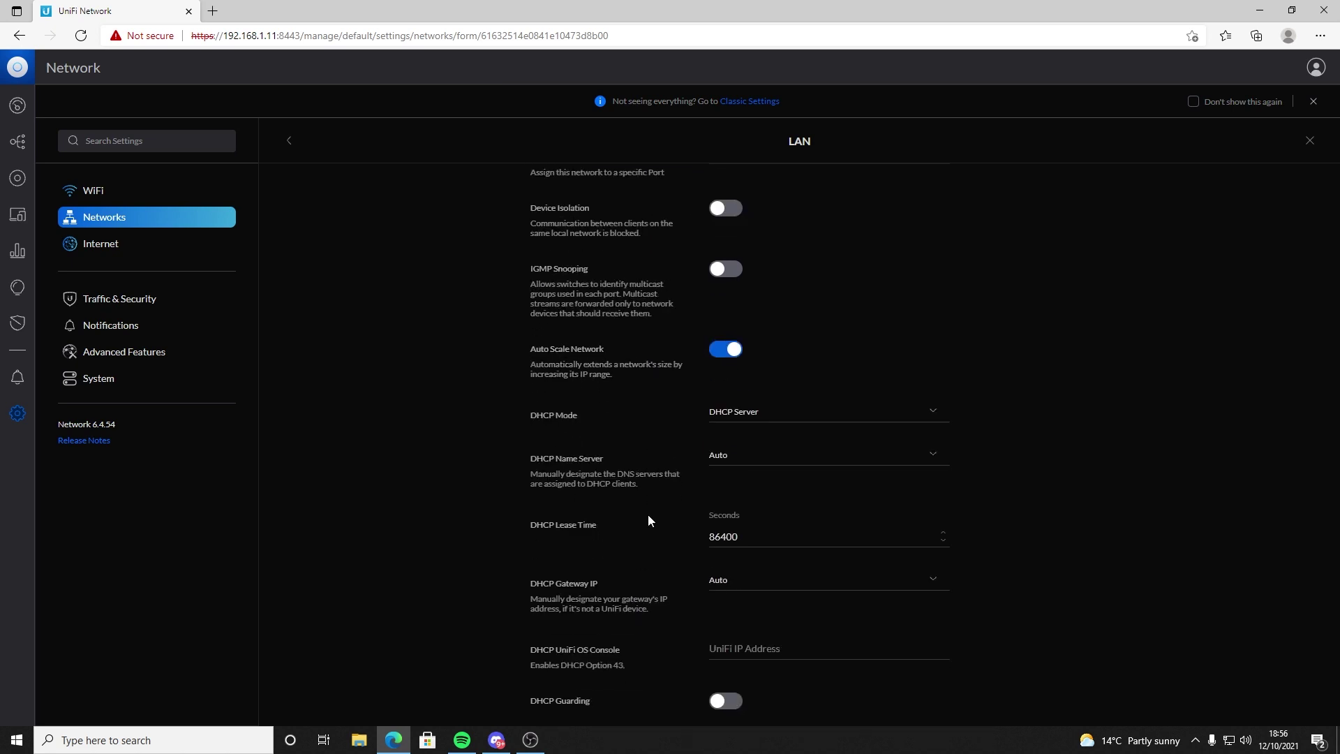
scroll(648, 521, down, 1)
scroll(648, 521, down, 6)
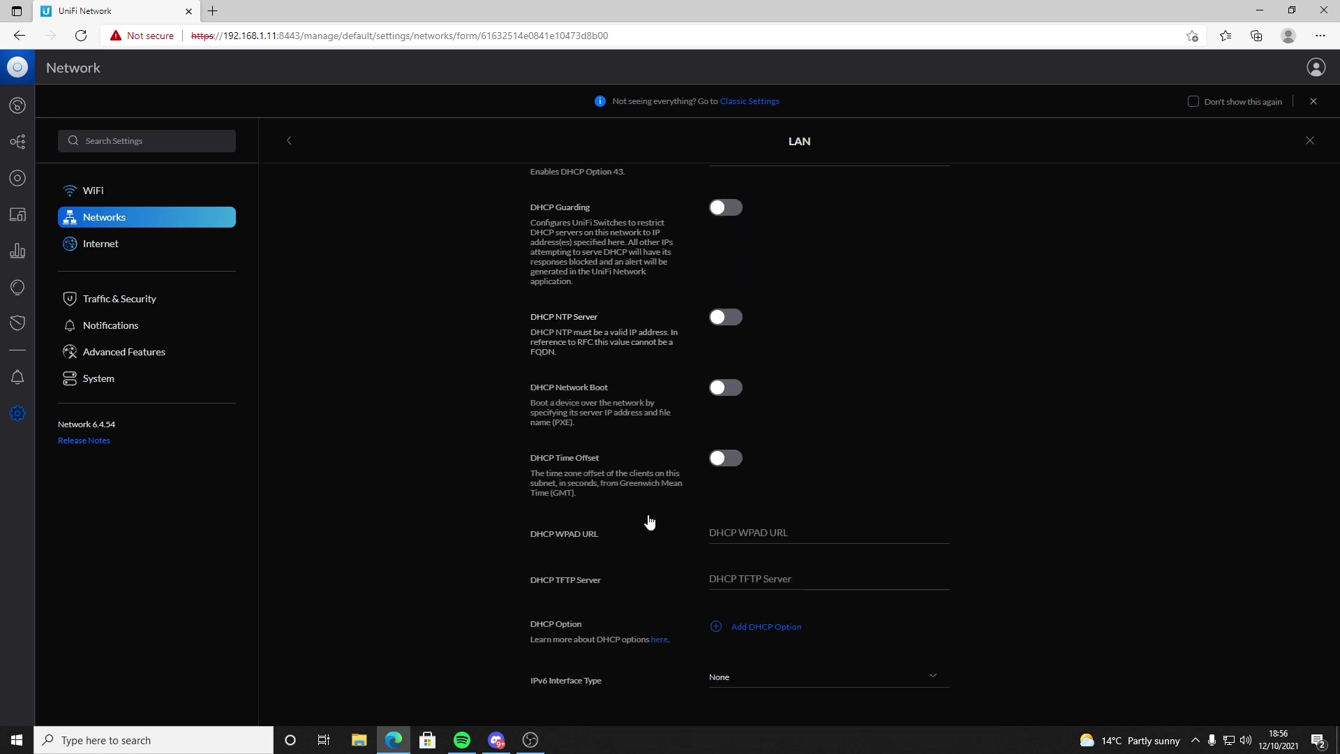
scroll(648, 519, down, 1)
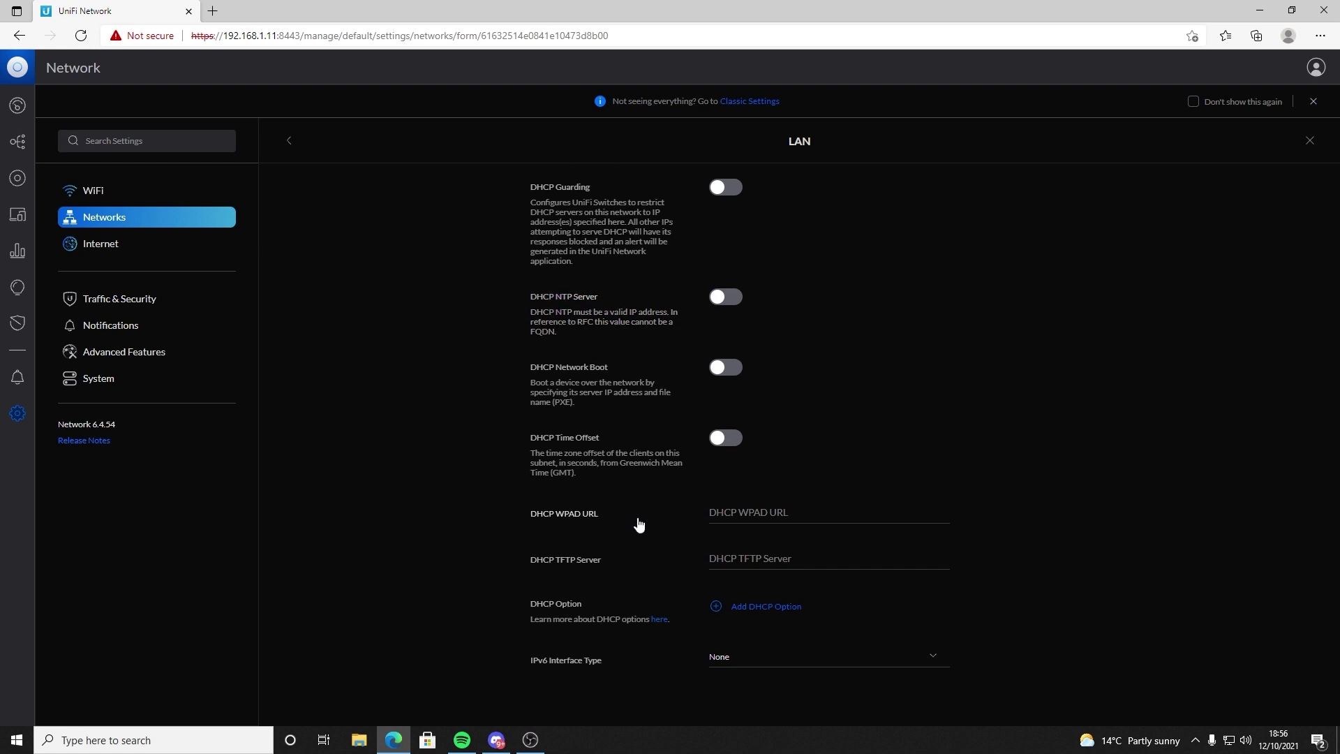
Step: Look through Traffic & Security and Notifications, ending on Advanced Features
click(148, 305)
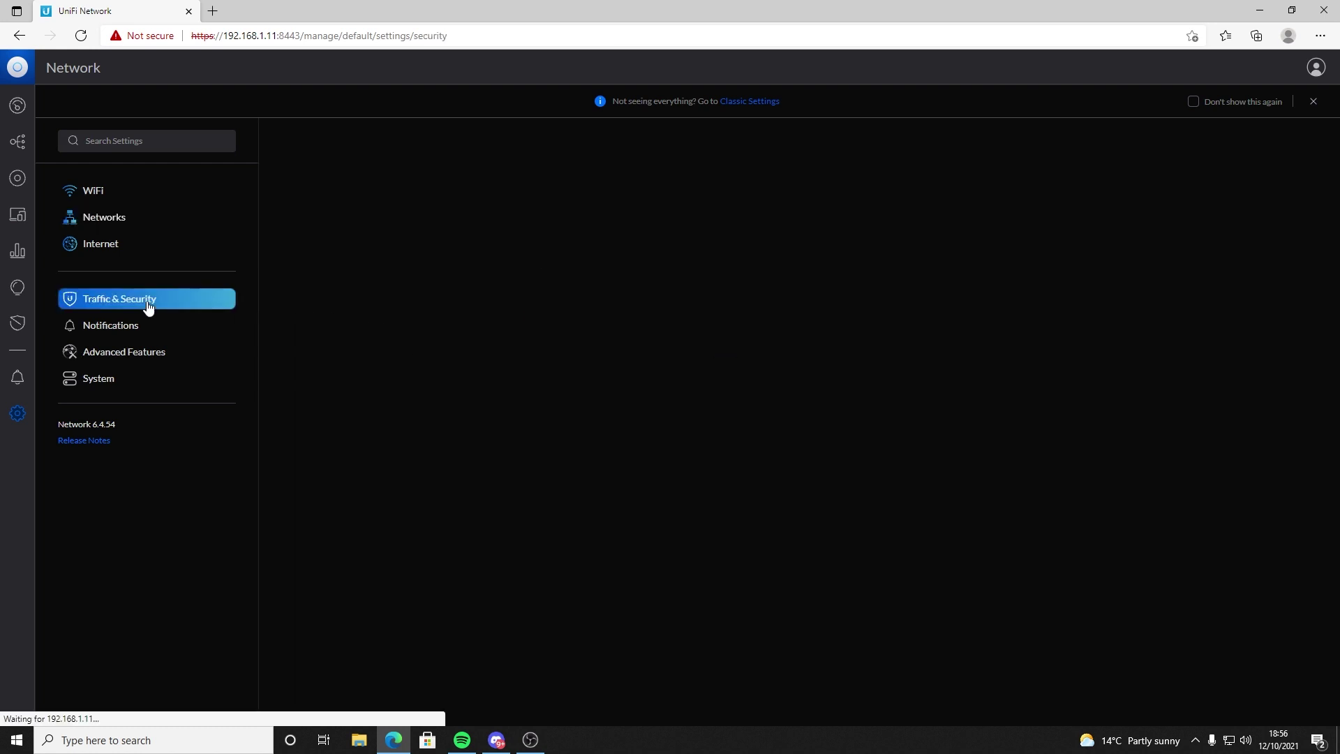
click(117, 339)
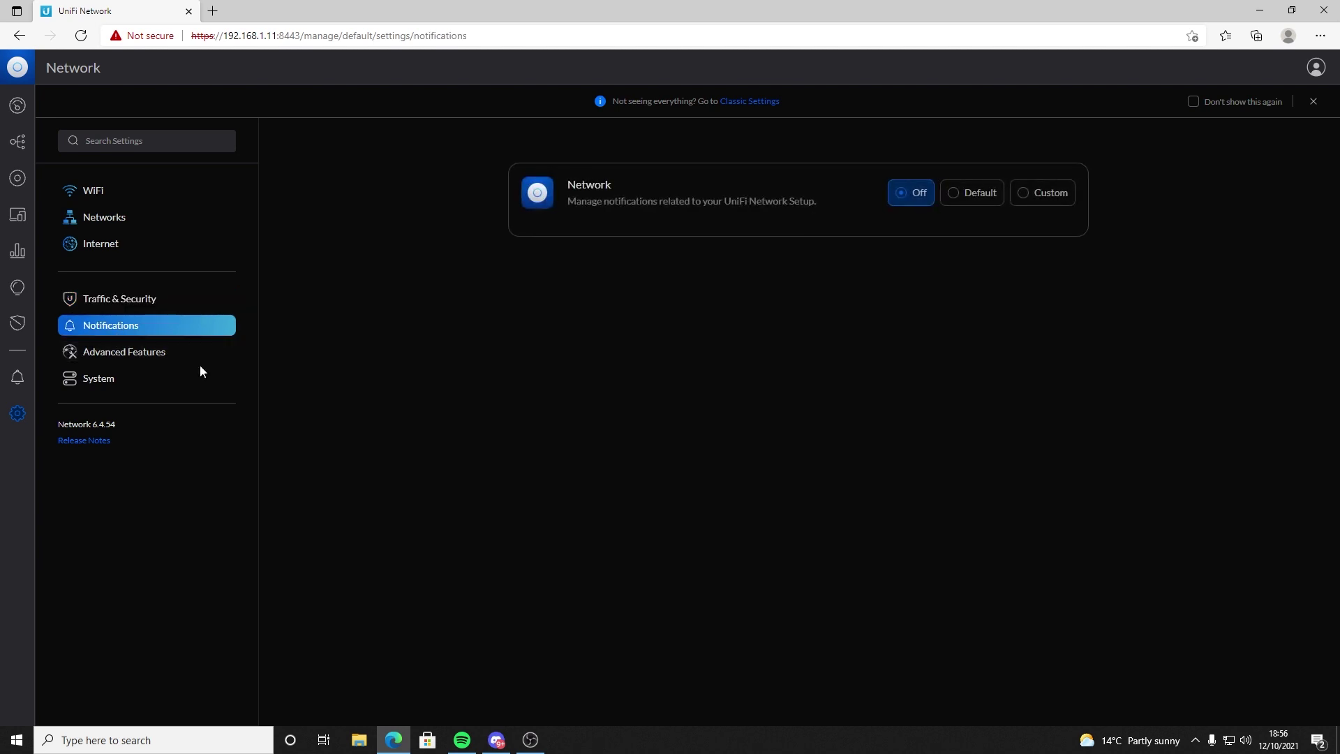
click(176, 361)
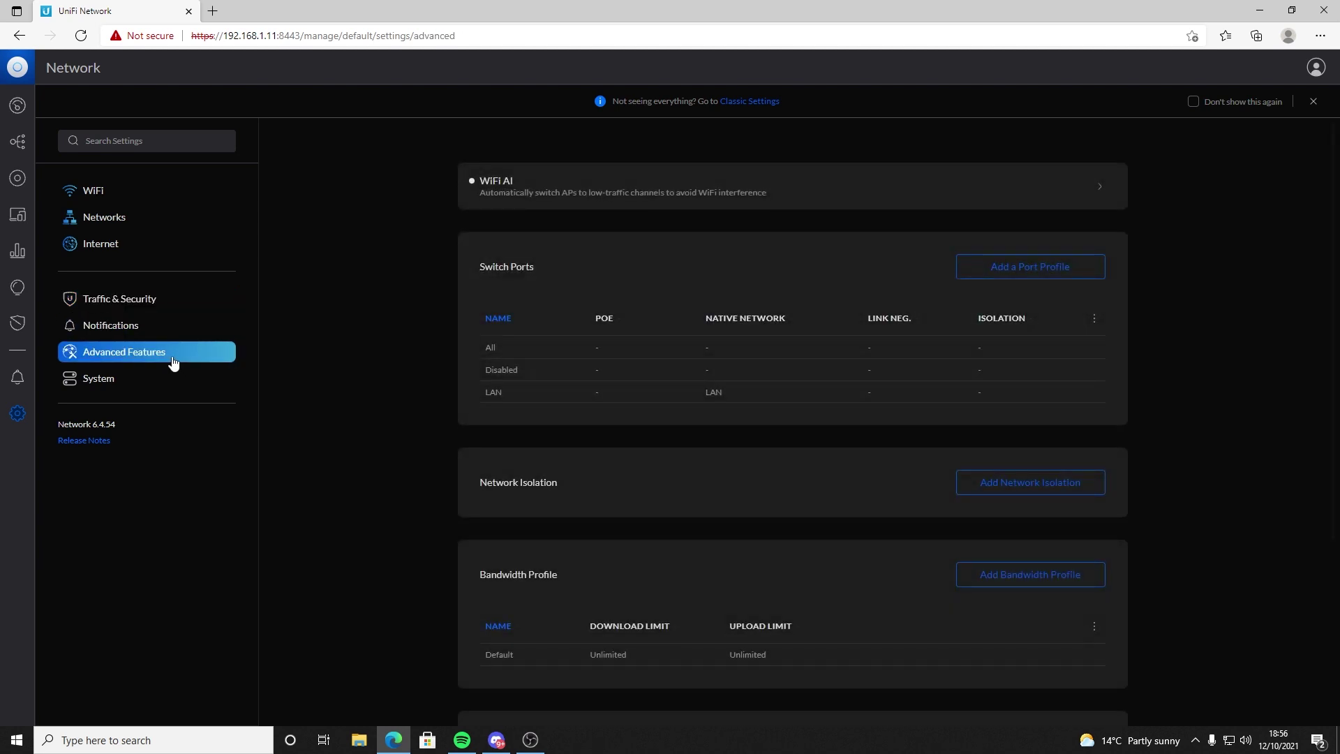
Step: Turn on WiFi AI and apply the change
click(596, 193)
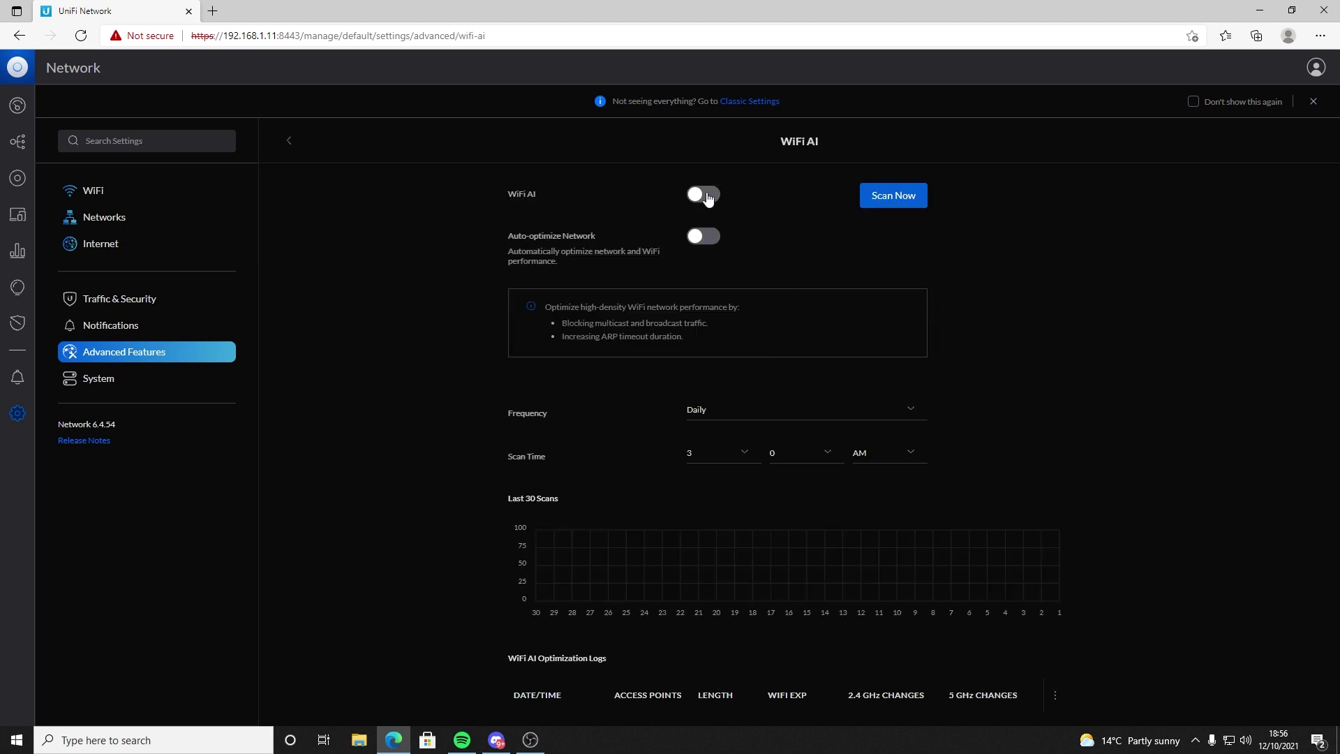
click(706, 196)
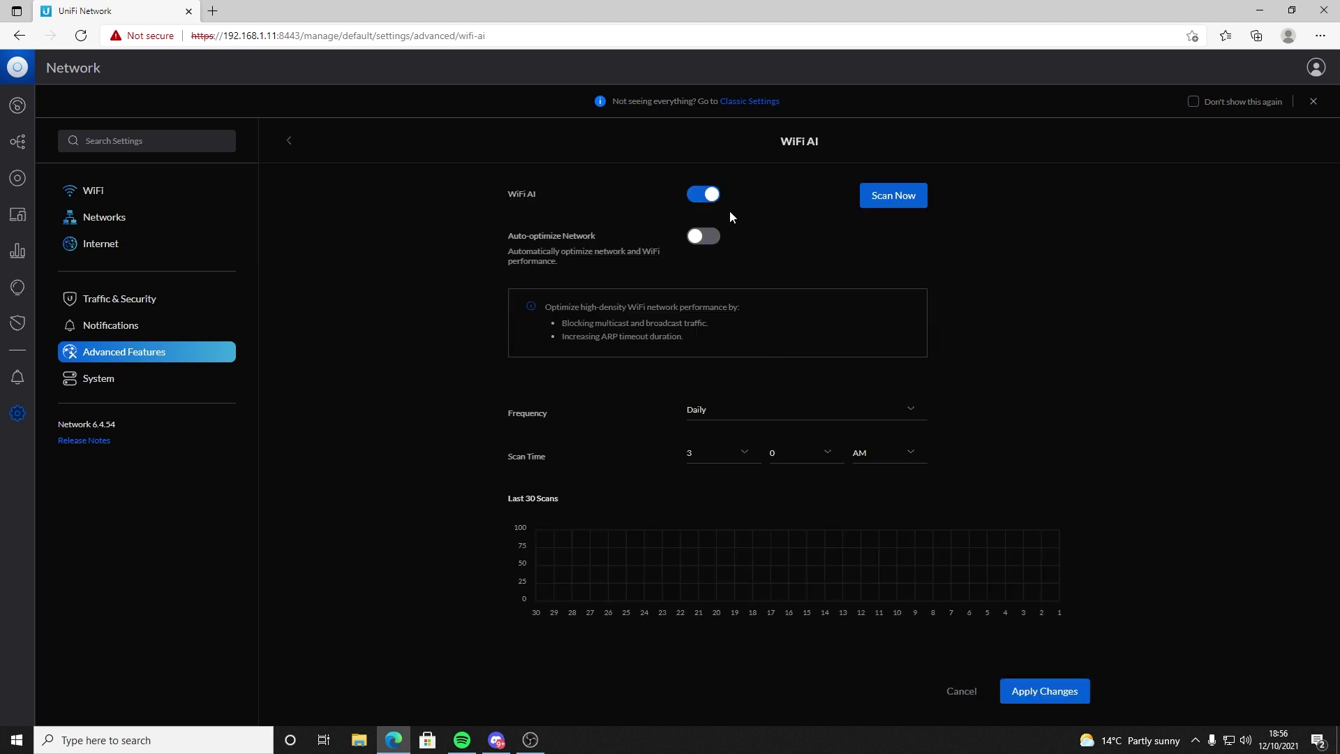
click(1029, 690)
scroll(987, 488, down, 1)
scroll(987, 488, up, 1)
scroll(987, 488, down, 1)
Step: Review WiFi AI's advanced settings, then go to the System settings page
click(857, 670)
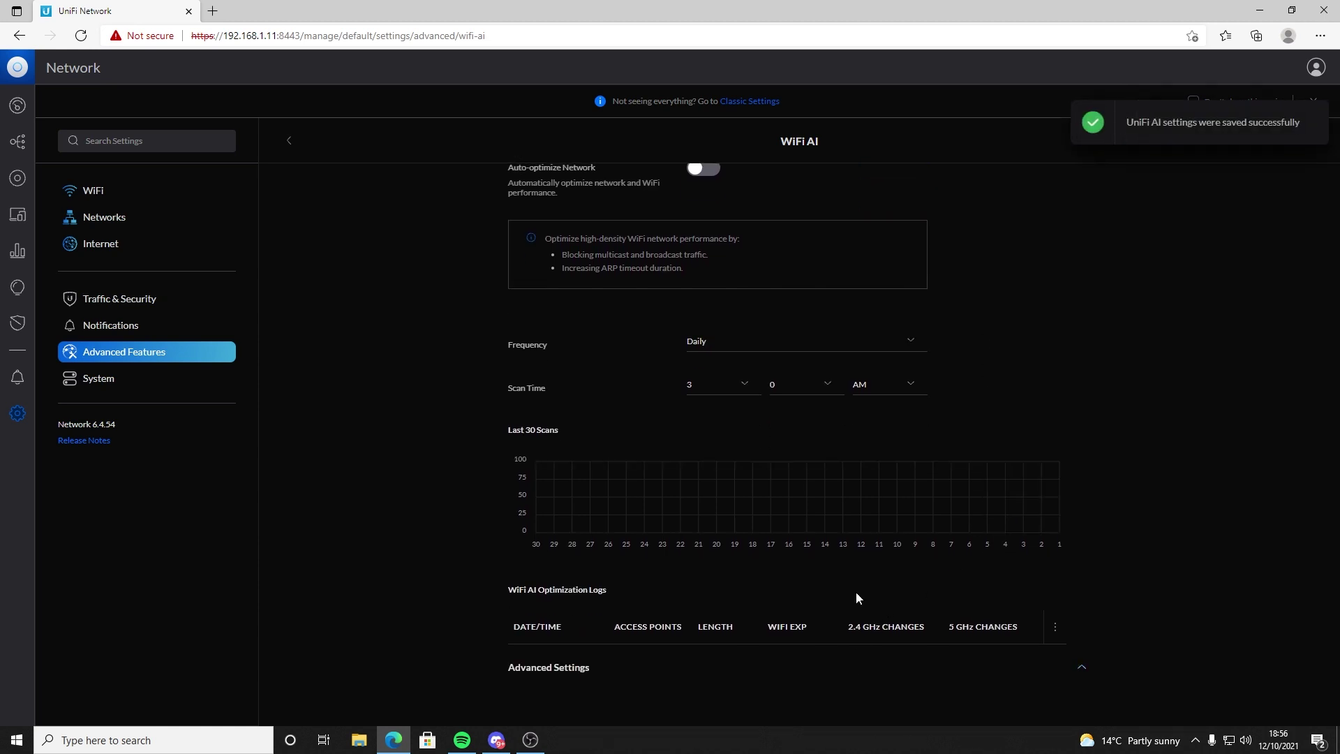
scroll(855, 590, down, 5)
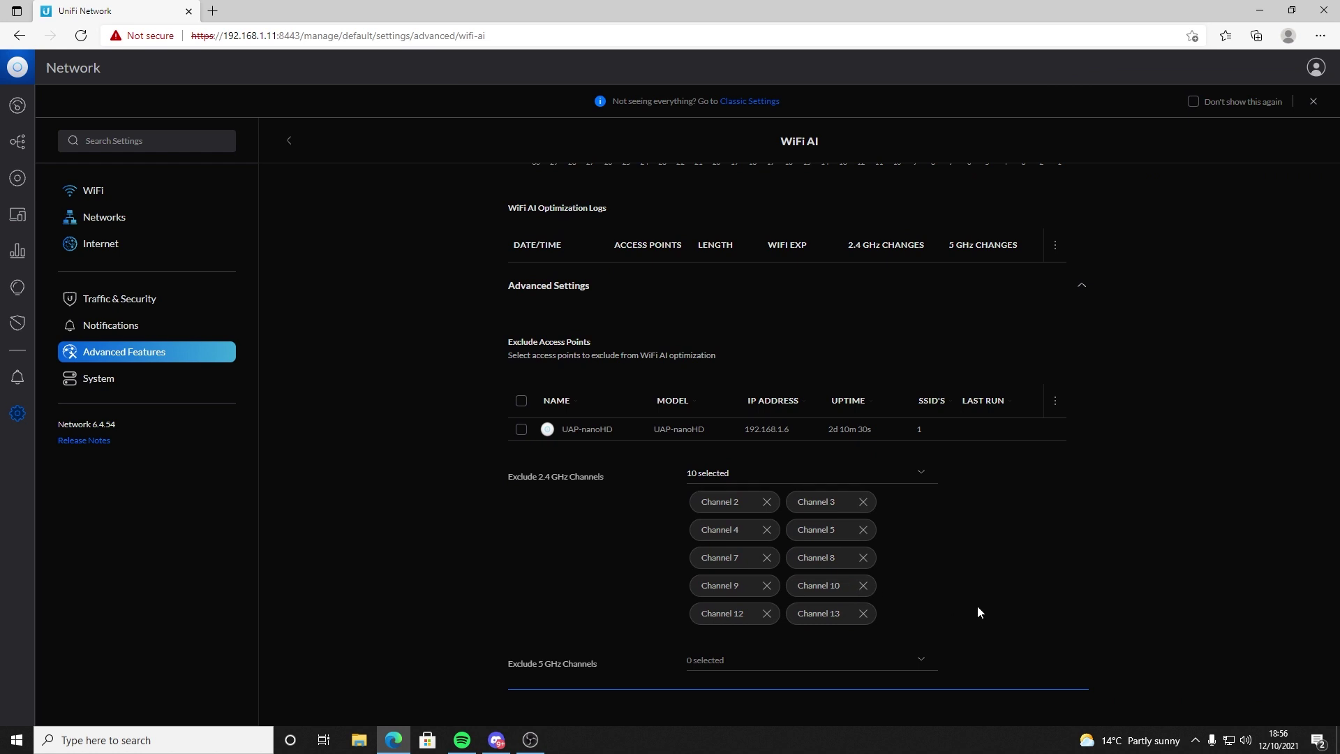
scroll(978, 600, up, 6)
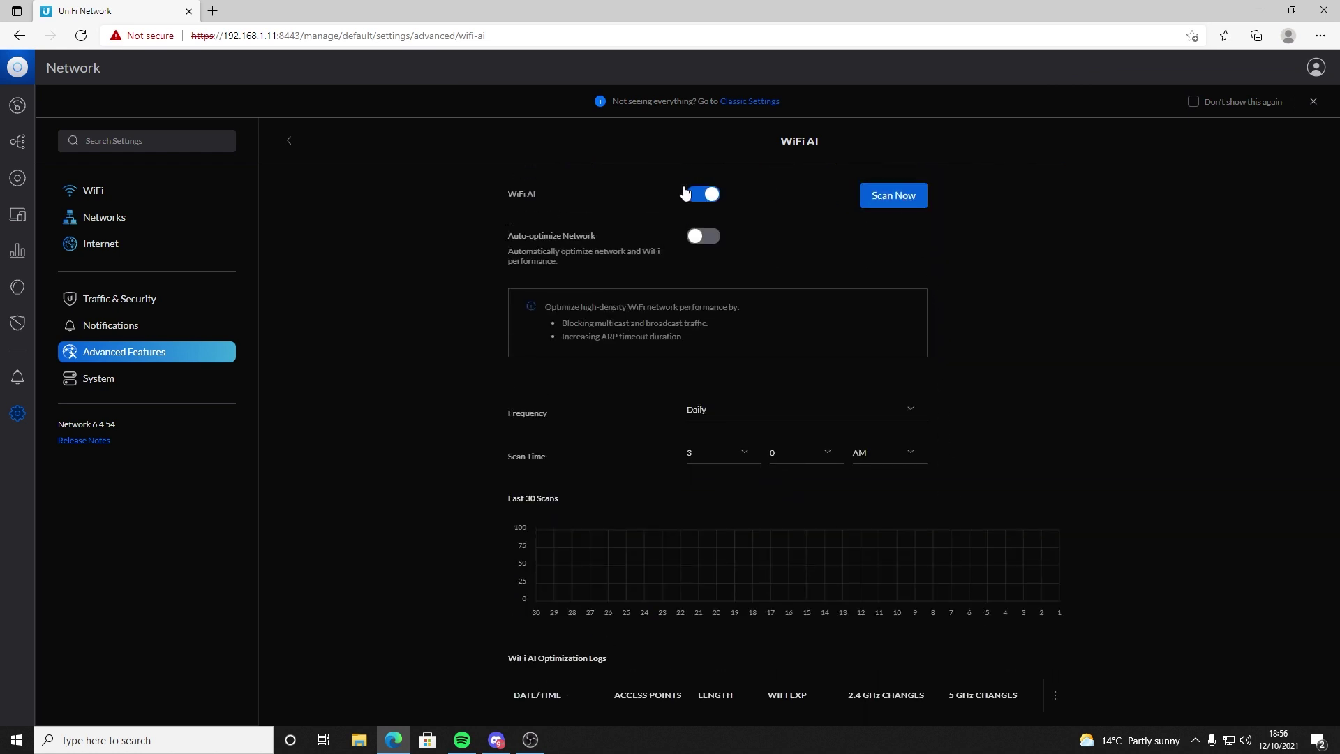
click(97, 381)
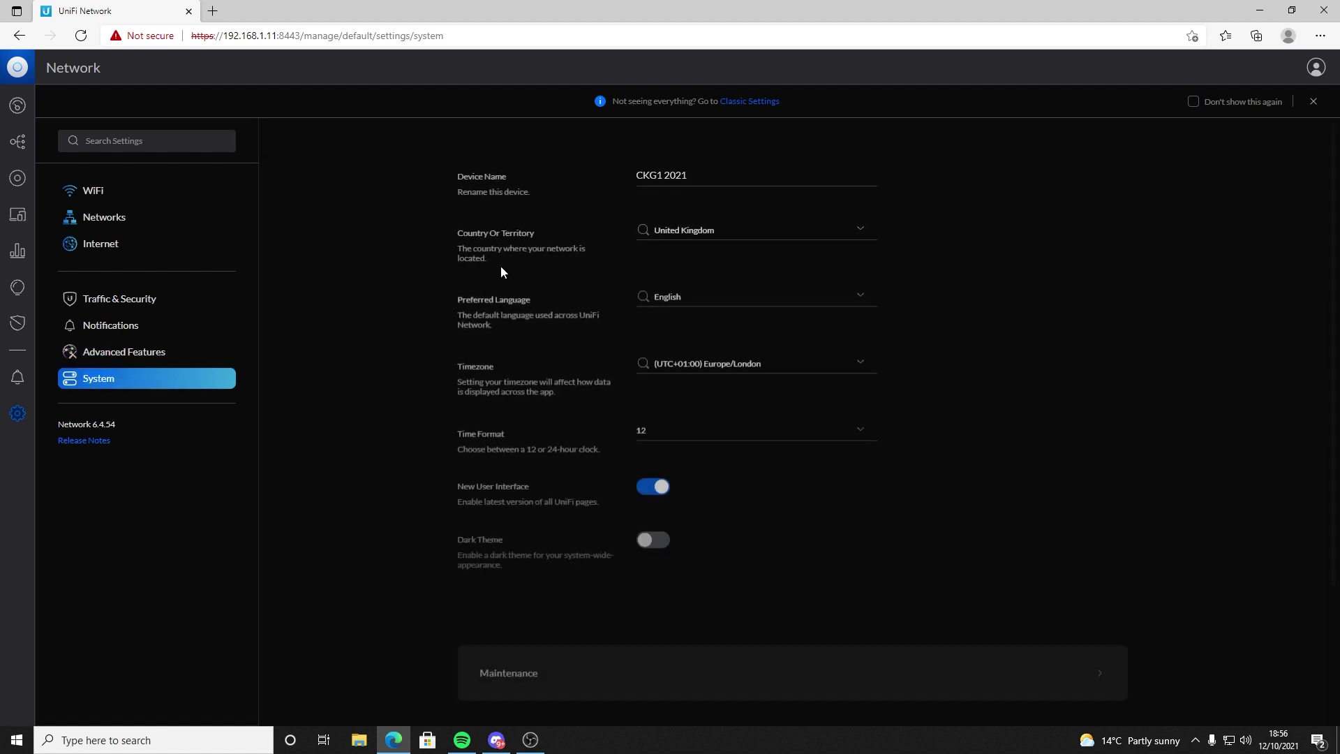
Step: Open System Maintenance and expand the Statistics Data Retention section
scroll(562, 550, down, 3)
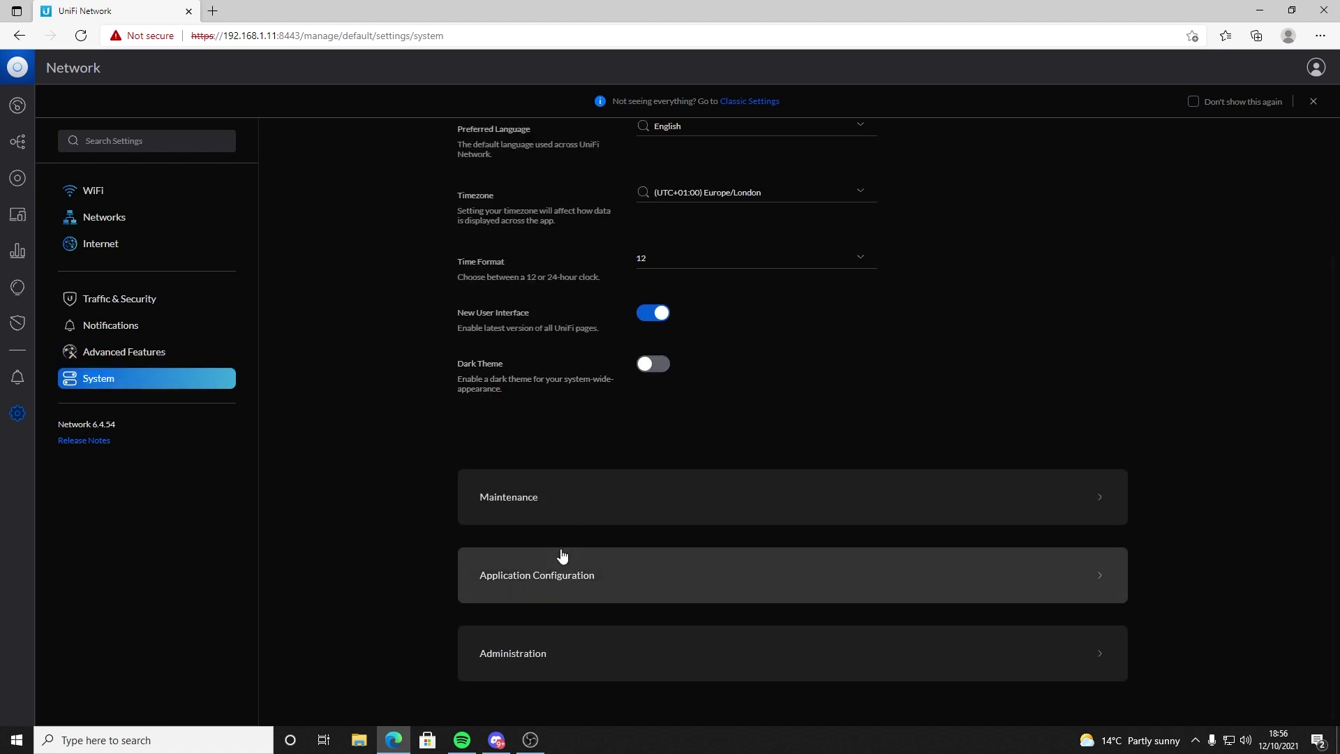
click(610, 503)
scroll(668, 533, down, 3)
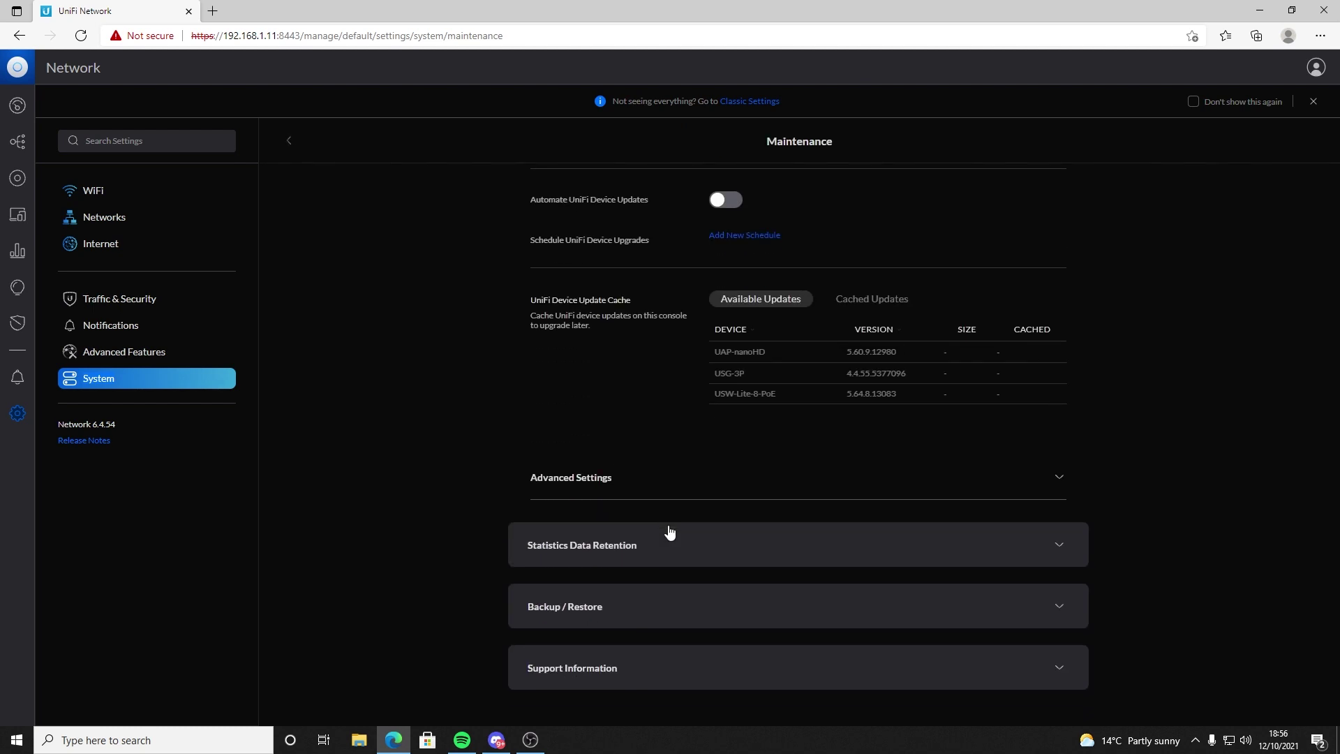
click(664, 547)
scroll(730, 569, down, 5)
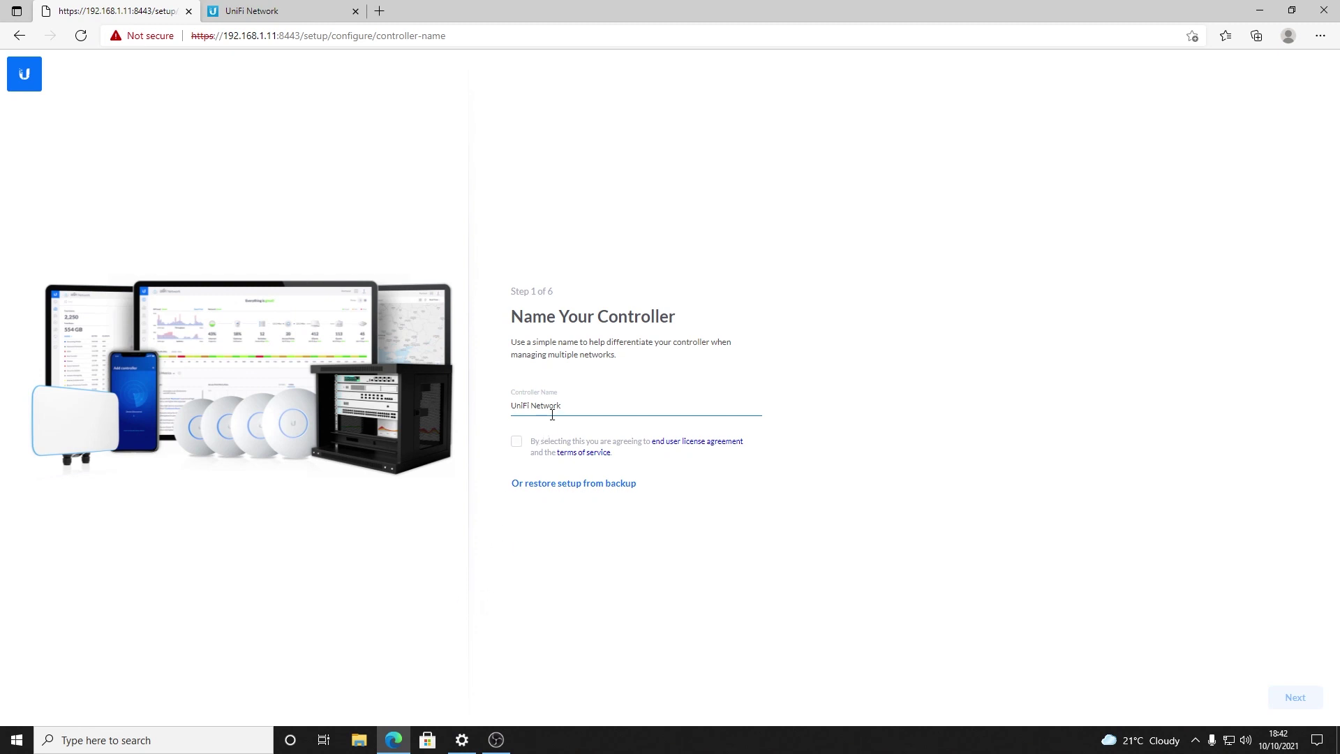
Step: Rename the controller to 'CKG1 2021', accept the EULA and continue
drag(562, 408, 509, 428)
text(CKG1 2021)
click(516, 442)
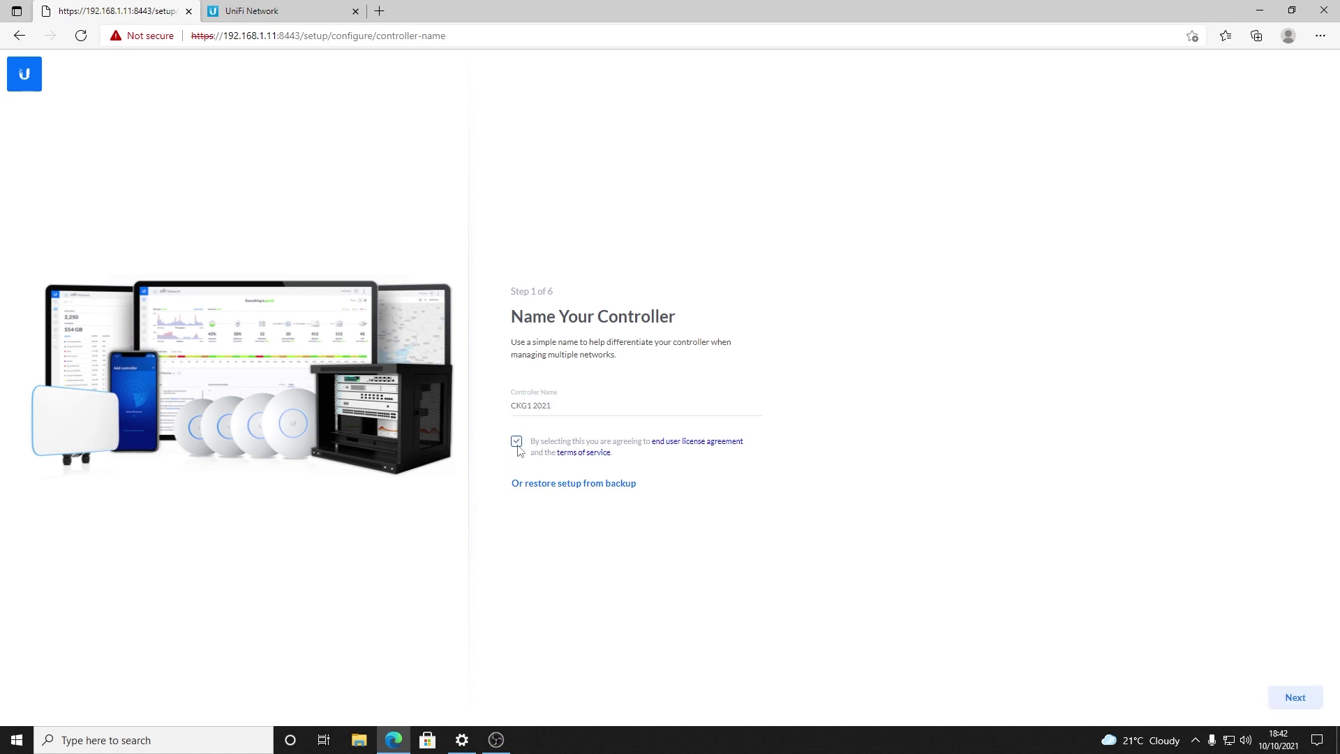
click(1278, 697)
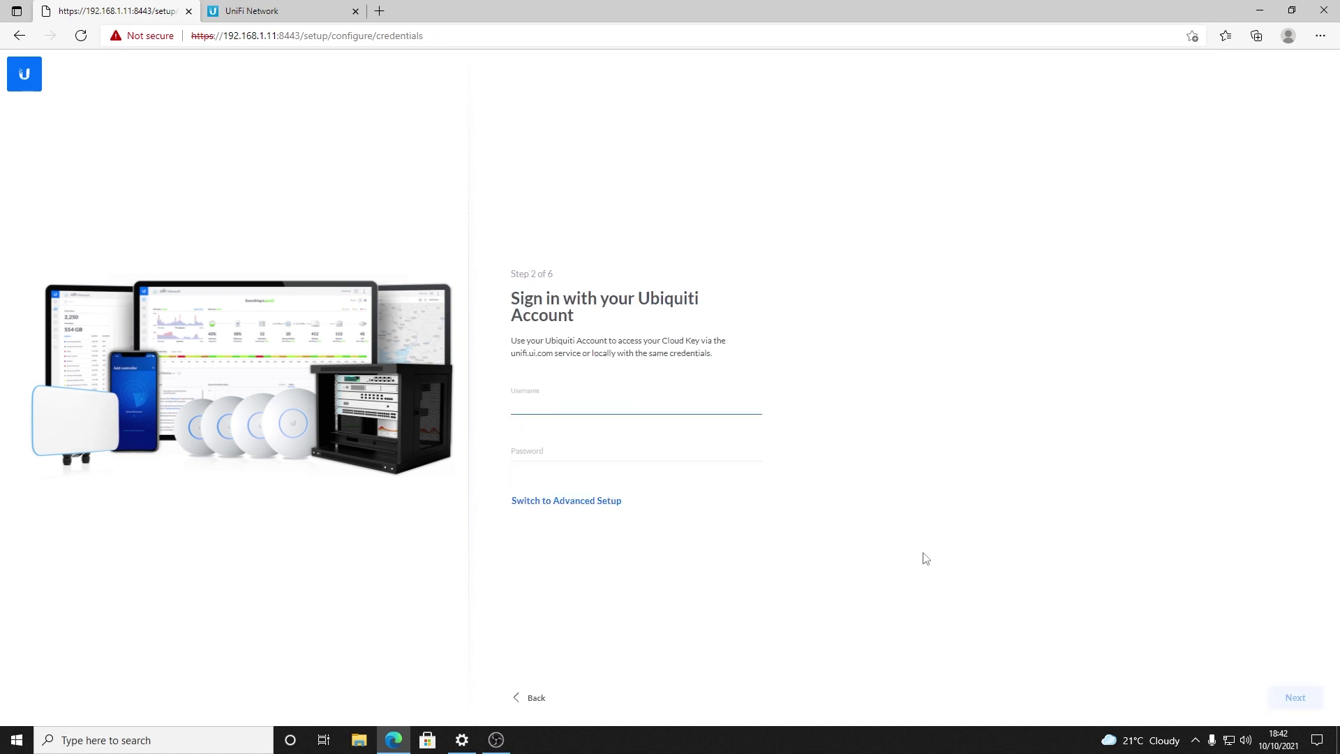
Step: In advanced setup, turn off remote access and Ubiquiti-account local login
click(591, 501)
click(730, 413)
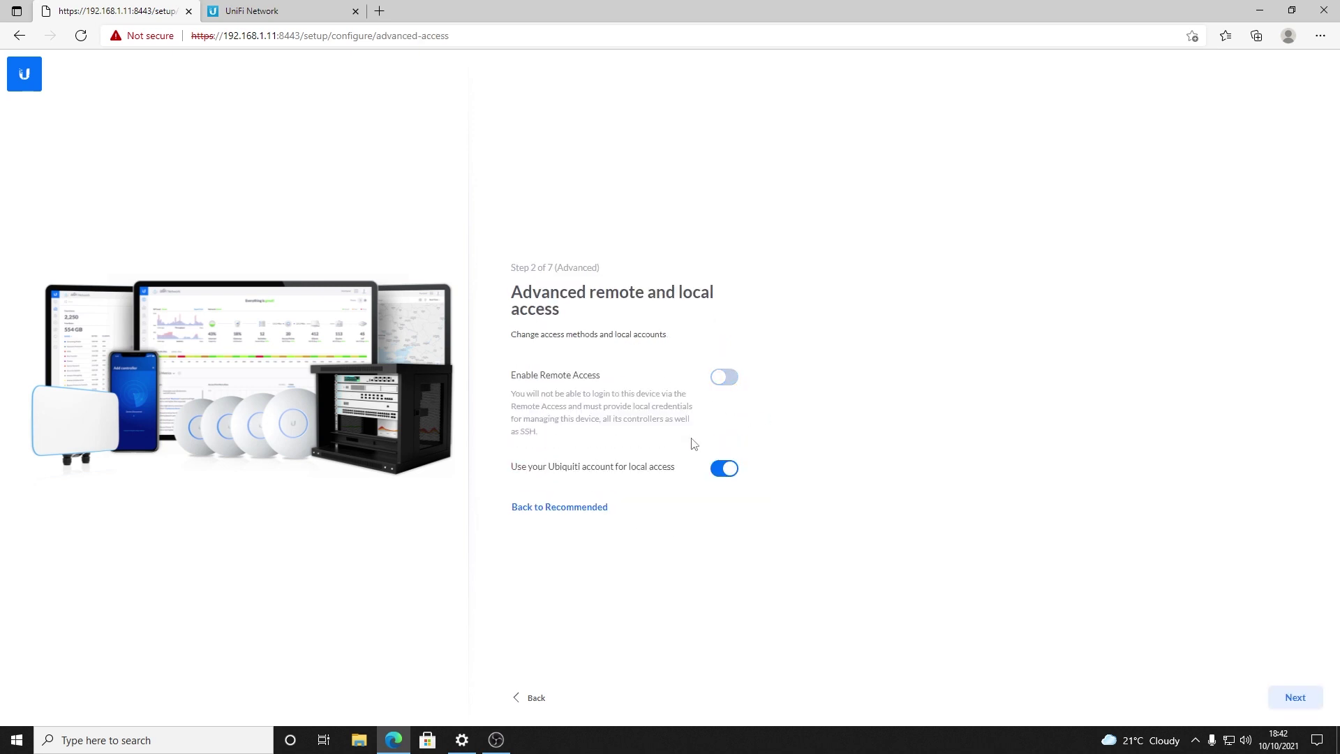
click(722, 468)
Step: Enter local administrator username 'admin', the password twice, and the admin e-mail address
click(614, 422)
text(admin)
key(Tab)
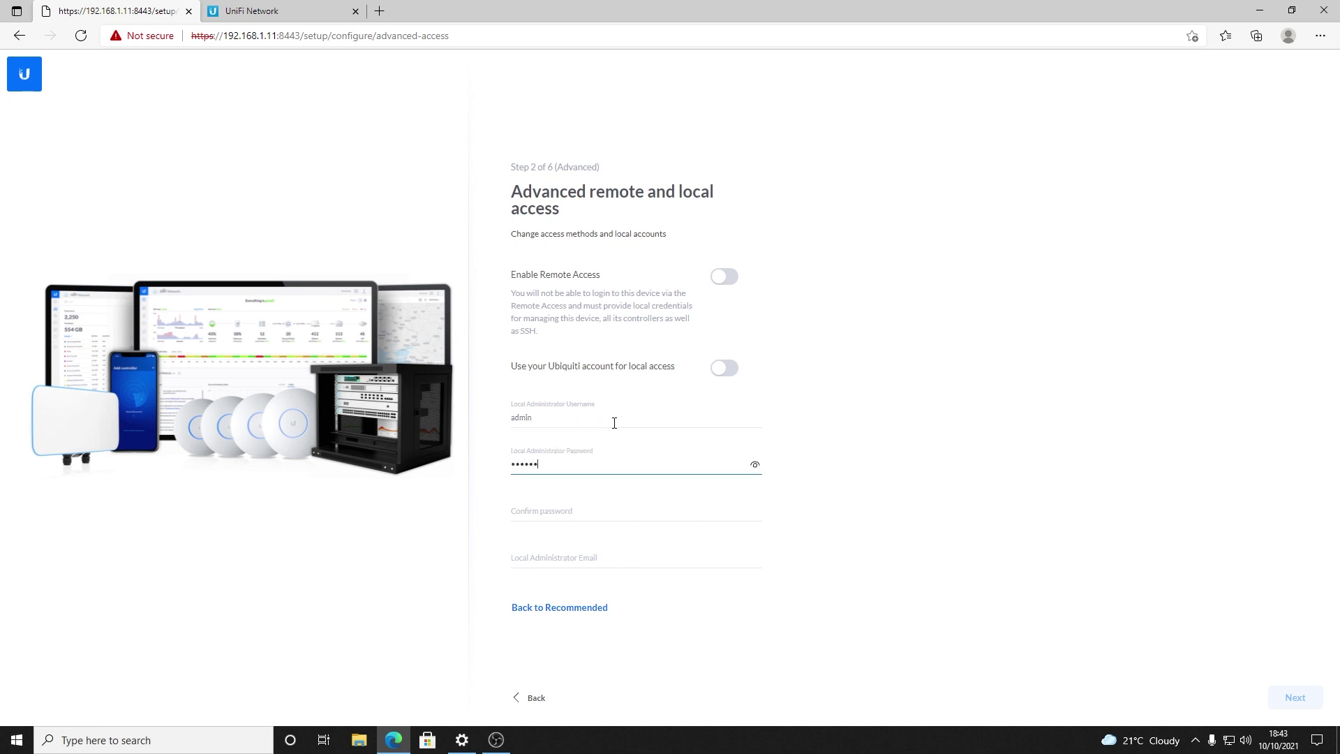
text(•)
key(Tab)
text(•••)
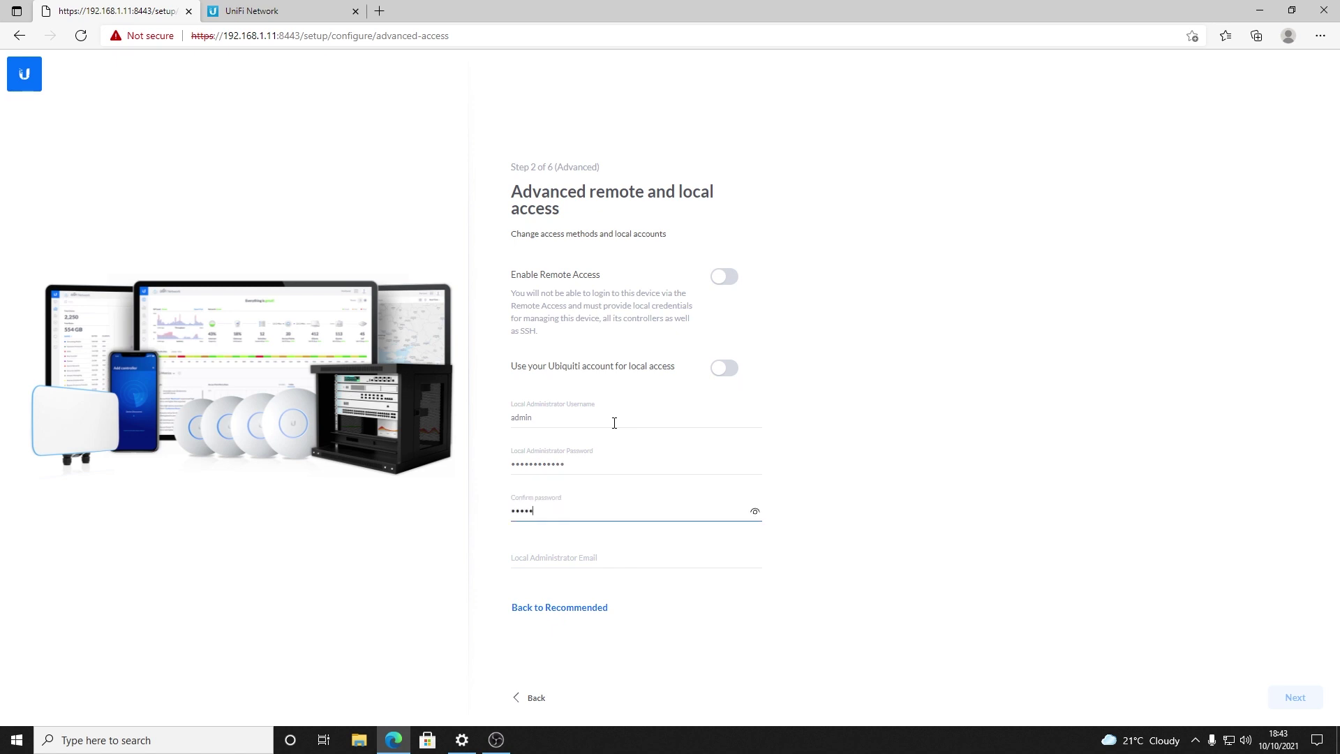
text(••••••)
key(Tab)
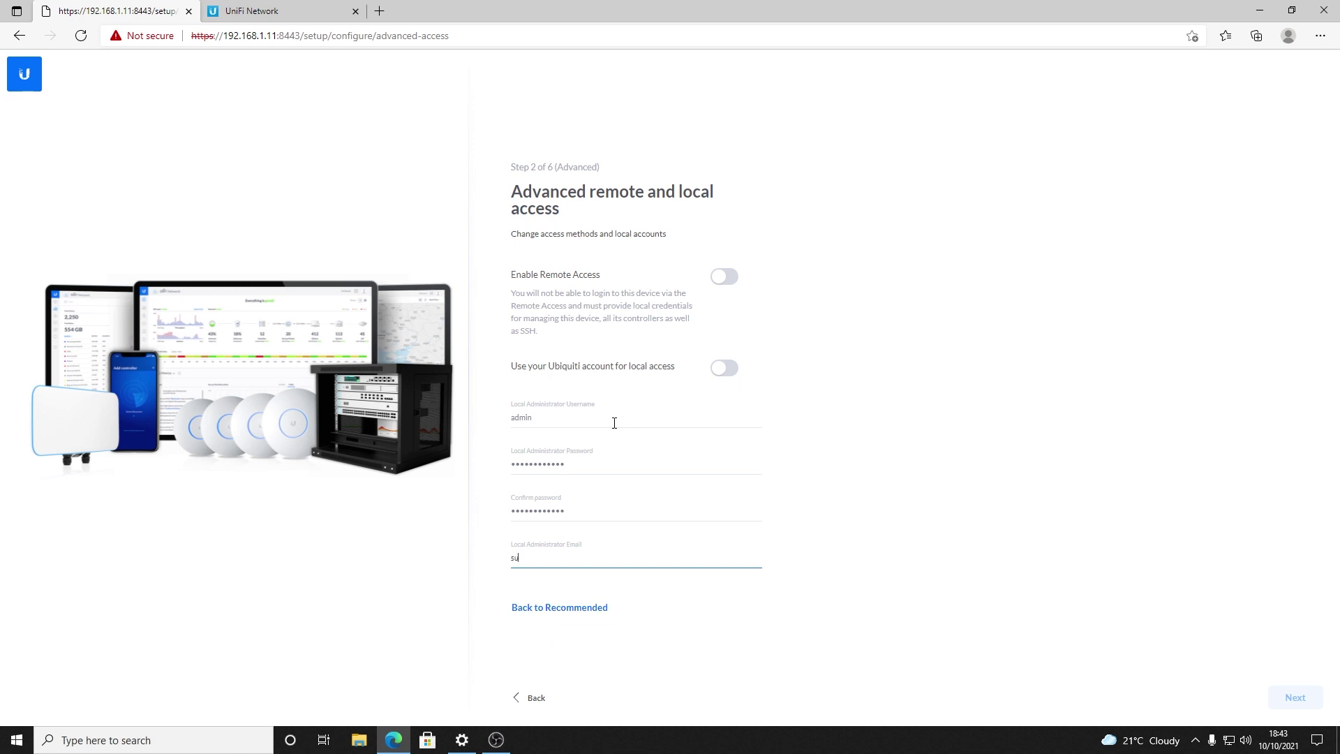
Step: Move past the access settings step with automatic network optimization turned off
click(1288, 709)
click(724, 371)
click(1292, 698)
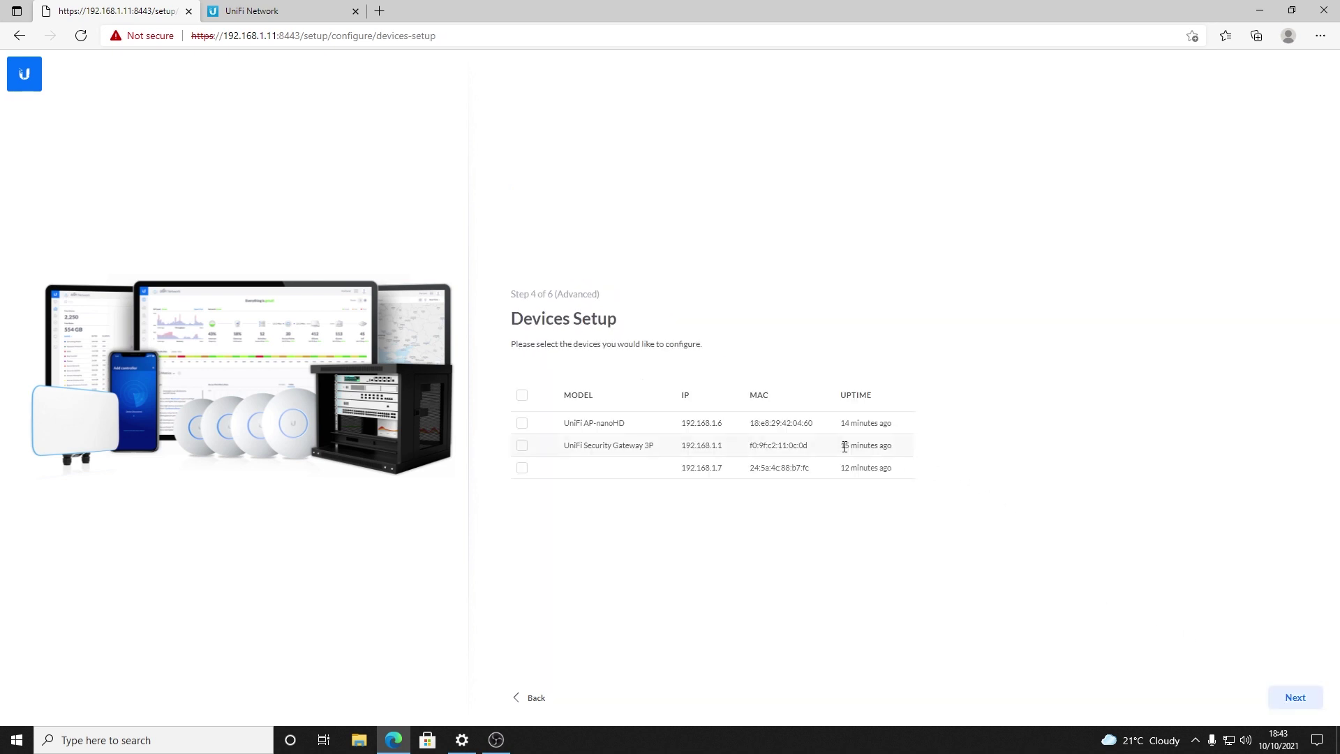
Step: Advance to WiFi Setup and enter CKG1 as the WiFi name
click(1287, 700)
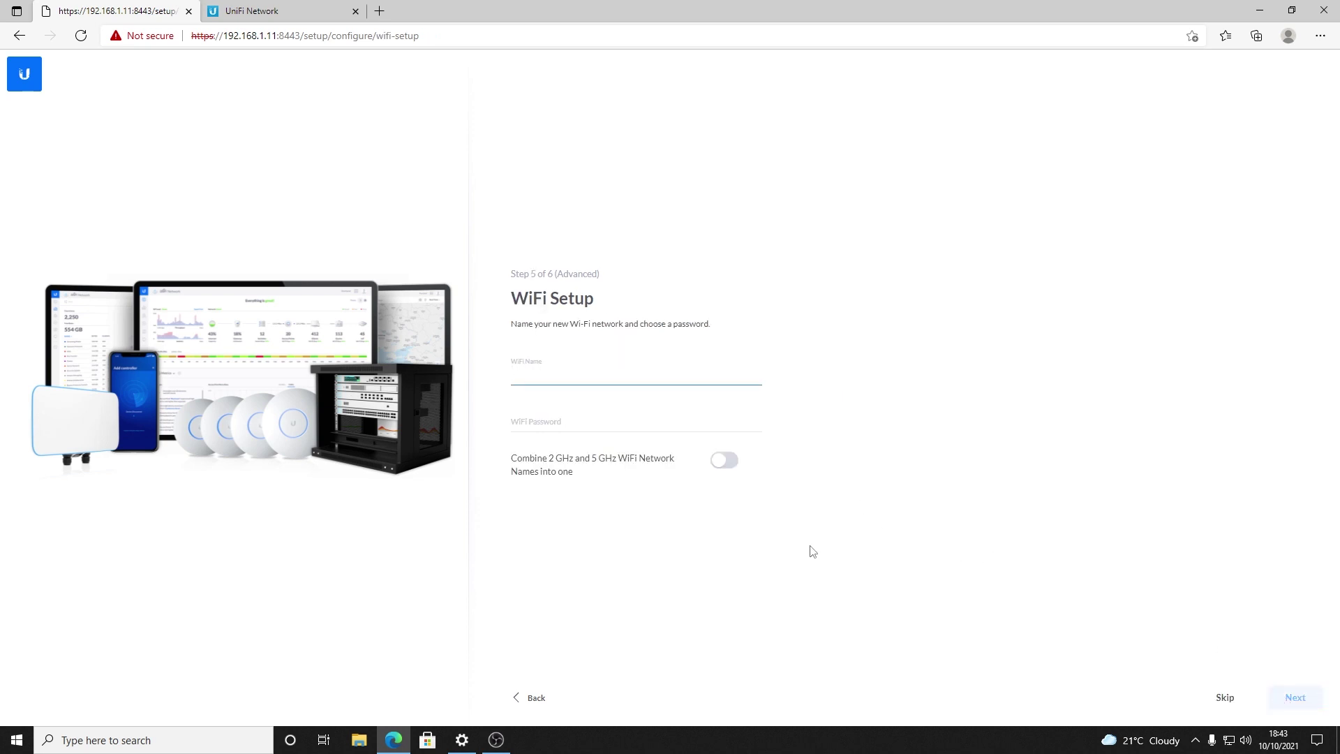
text(CKG1)
click(628, 424)
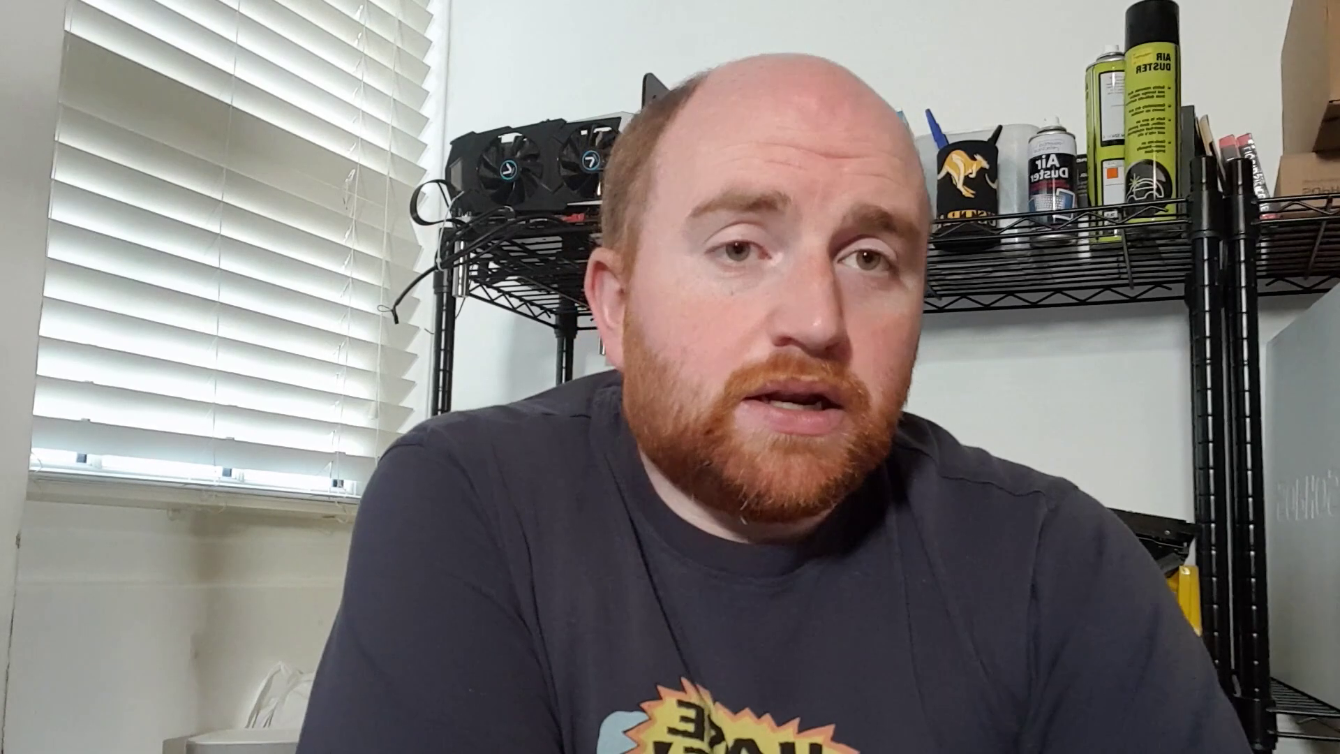